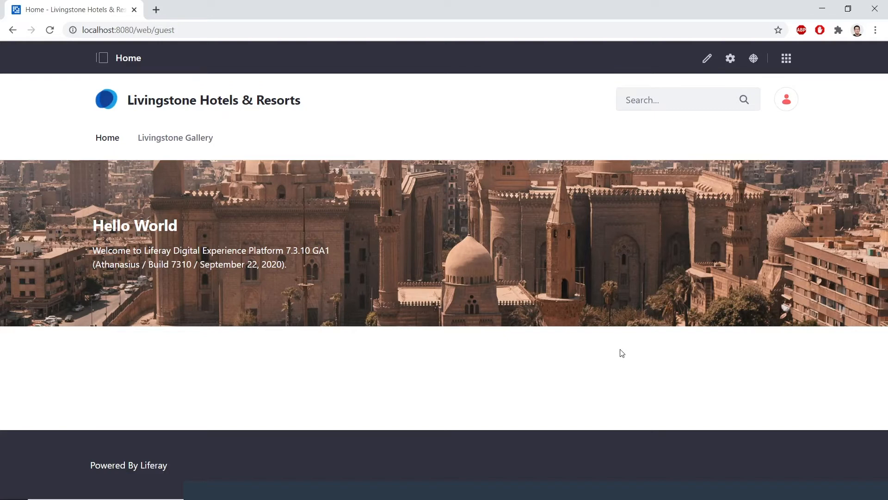
Create a blank site named 'Livingstone Loop' from Control Panel > Sites
left_click(786, 59)
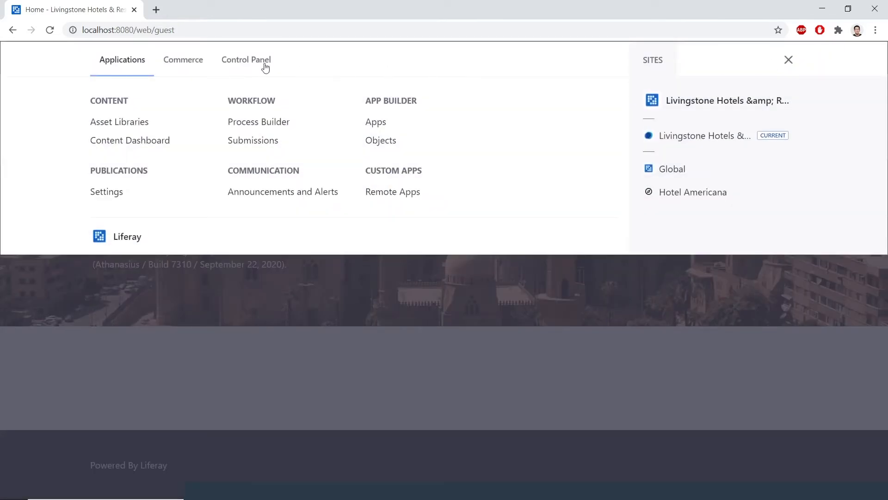
left_click(245, 61)
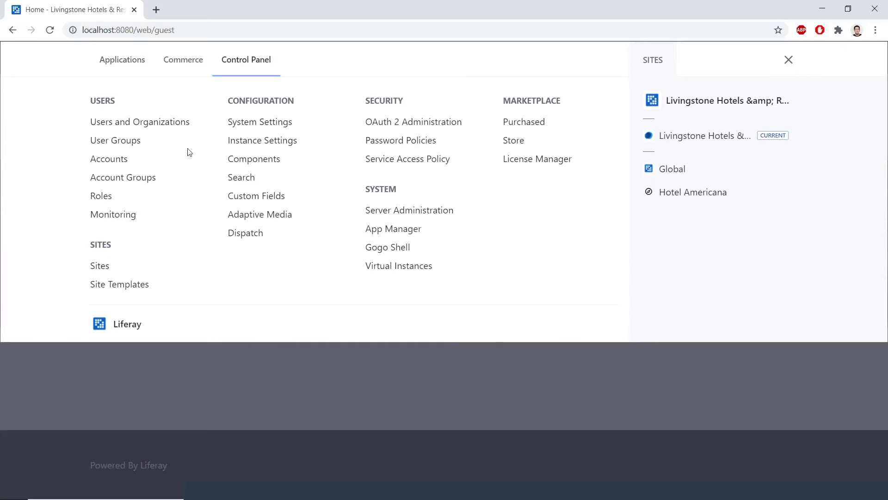
left_click(101, 267)
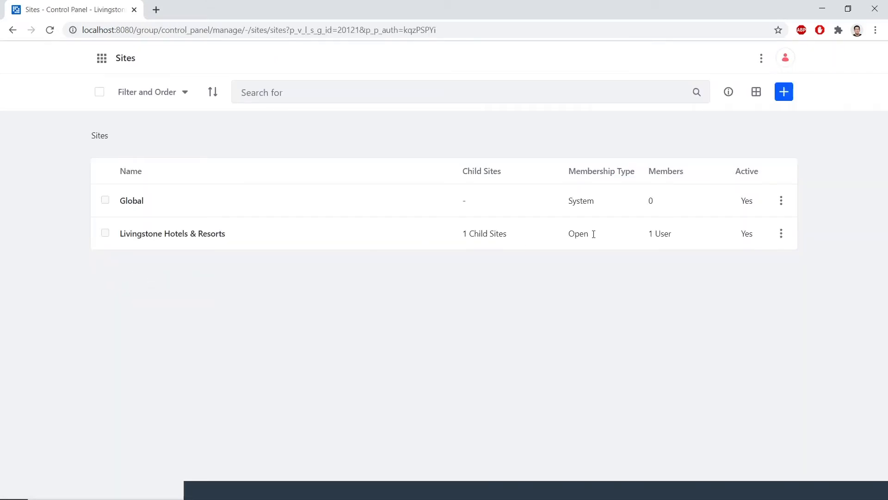
left_click(784, 91)
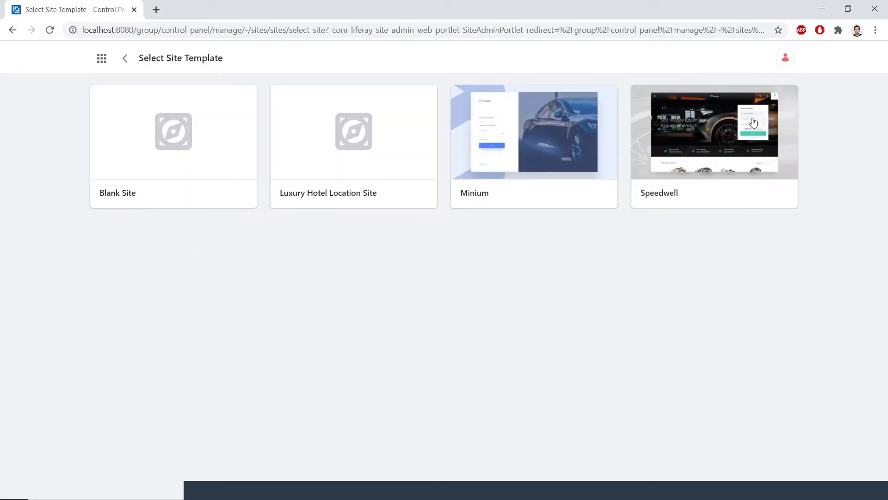
left_click(127, 199)
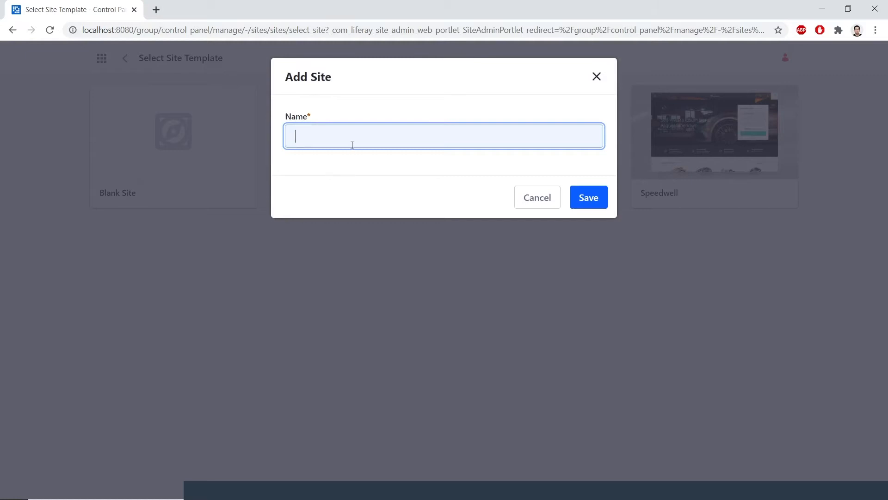
type("Livingstone Loop")
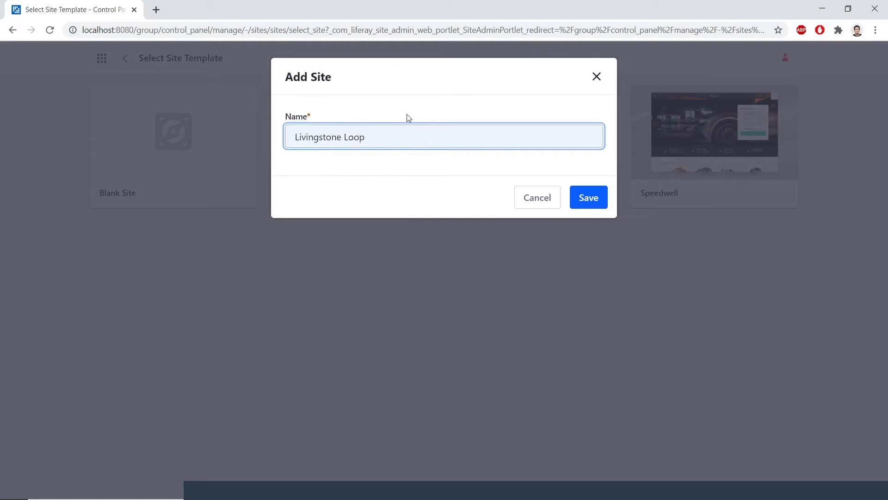
left_click(586, 198)
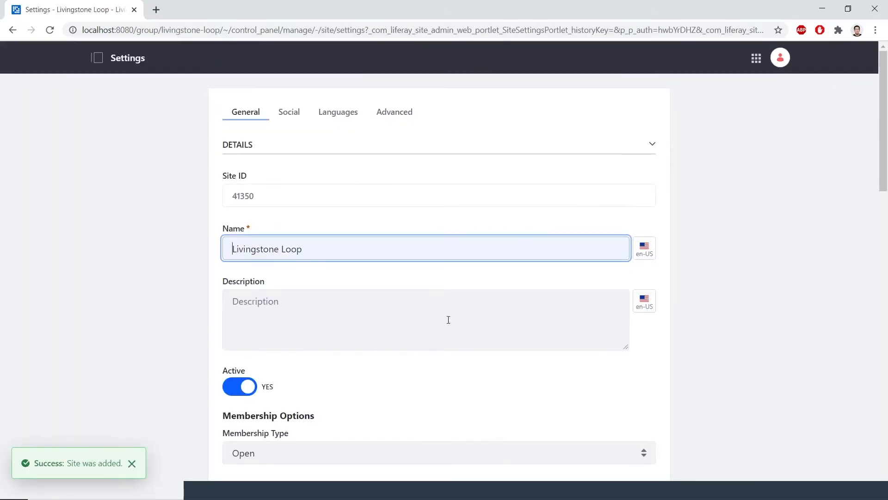
Describe Livingstone Loop as 'Livingstone's main employee intranet site.', set Private membership, and save
left_click(364, 309)
type("Livingstone's main employee intranet site.")
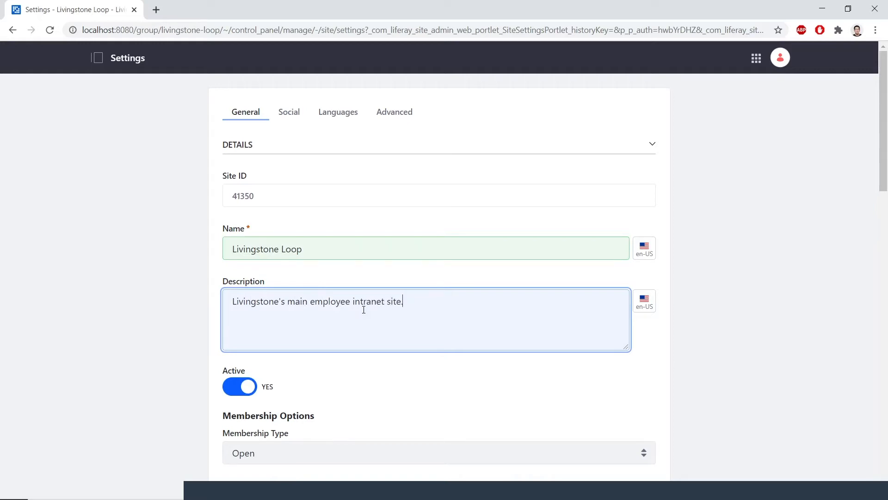
scroll(363, 310, "down", 3)
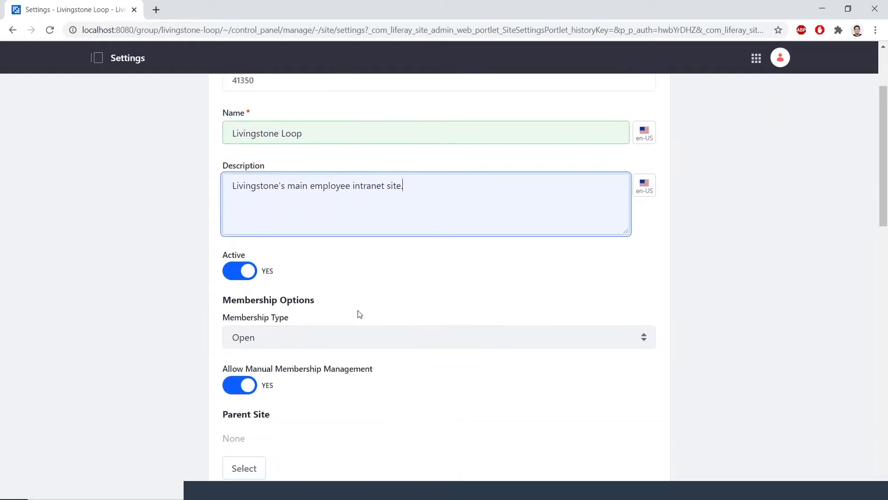
left_click(348, 340)
left_click(333, 381)
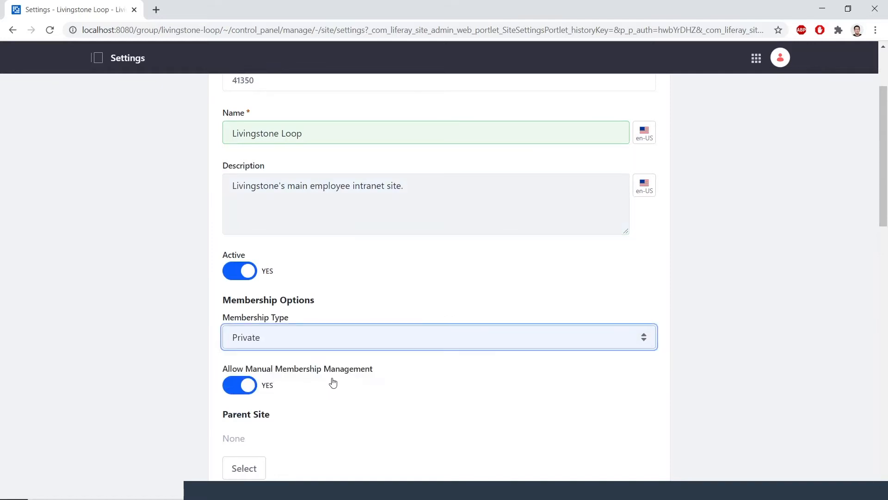
scroll(345, 306, "down", 1)
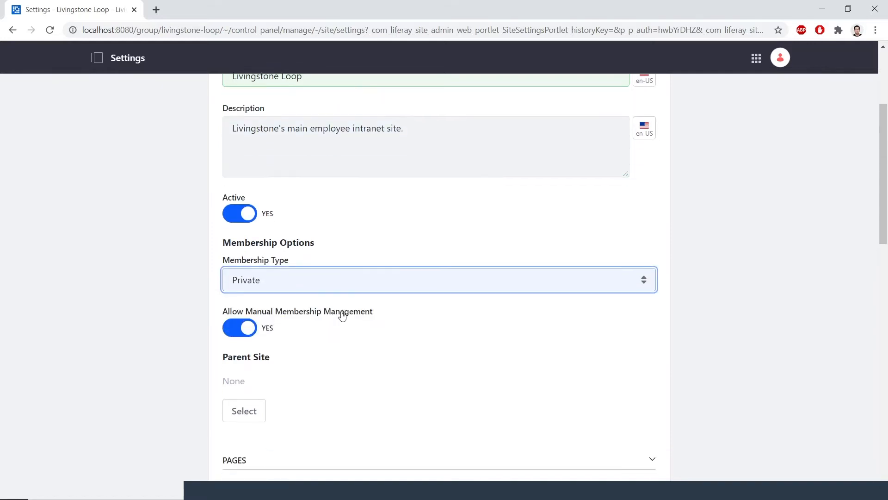
scroll(343, 313, "down", 15)
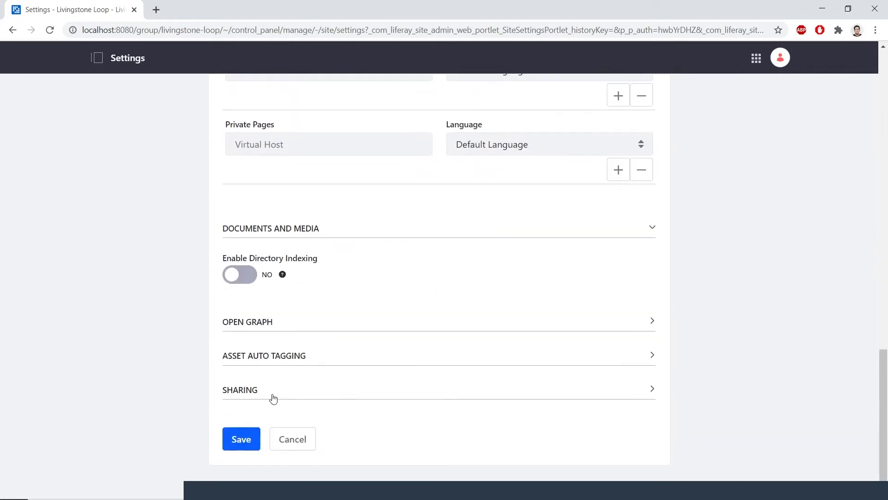
left_click(244, 439)
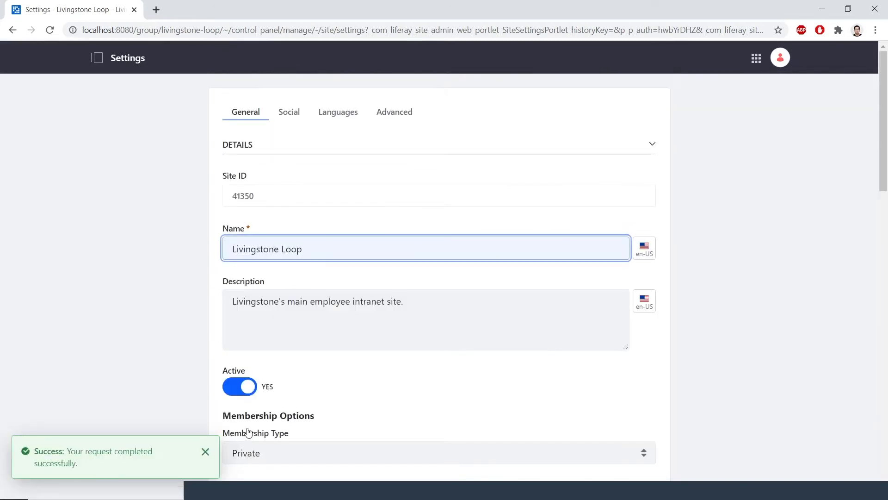
scroll(287, 391, "down", 1)
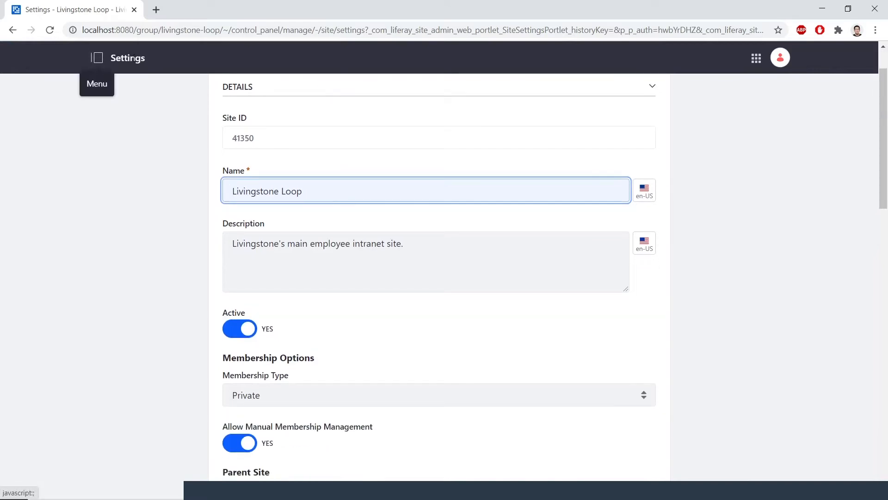
Create a second blank site named 'Livingstone Life' from Control Panel > Sites
left_click(756, 58)
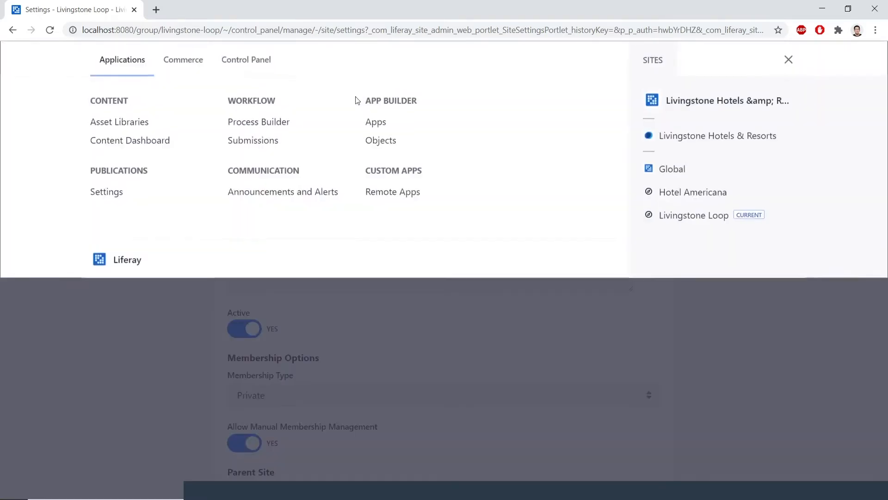
left_click(255, 62)
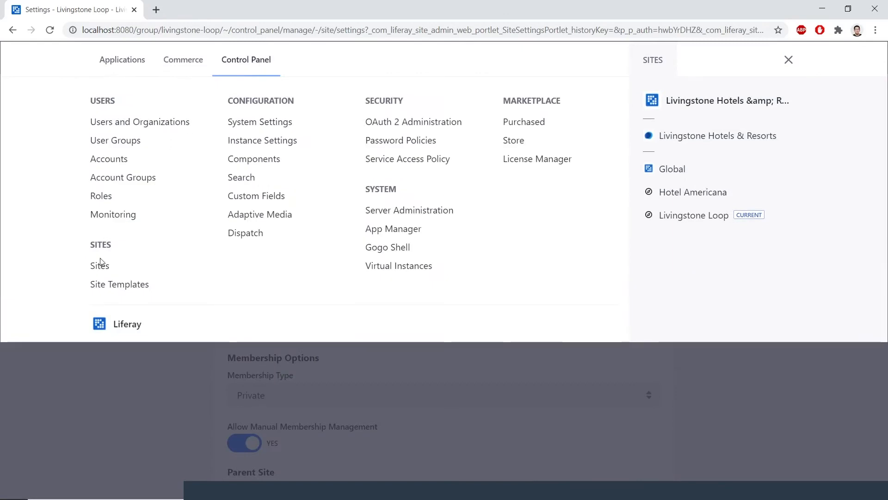
left_click(101, 270)
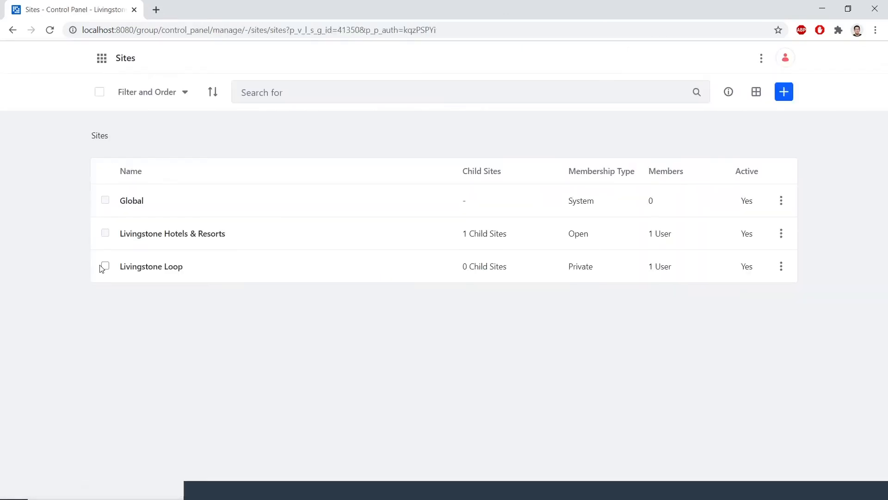
left_click(784, 92)
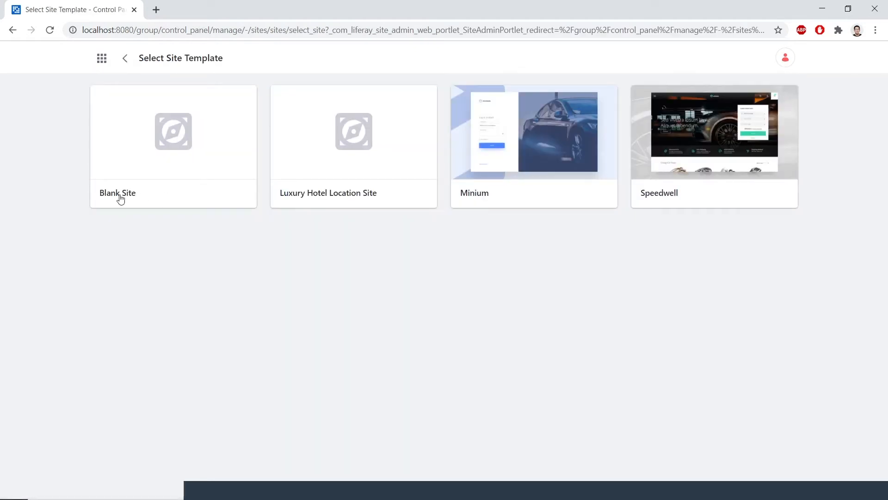
left_click(119, 196)
left_click(415, 136)
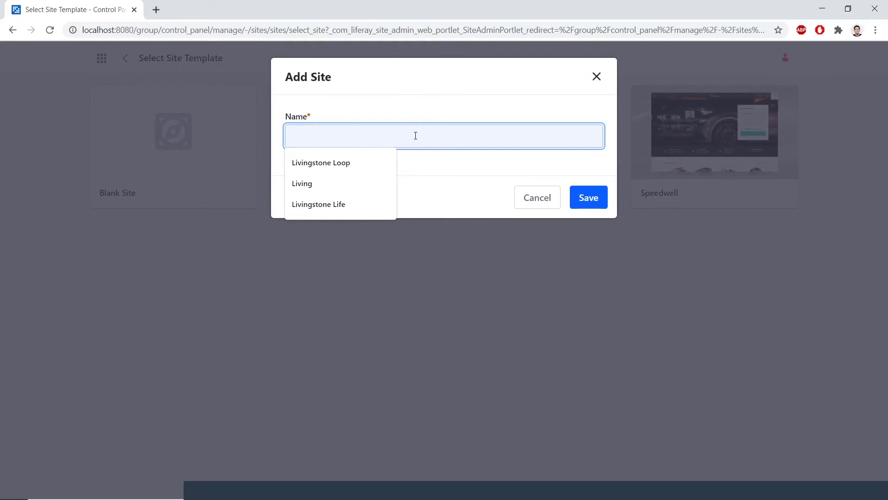
type("Livingst")
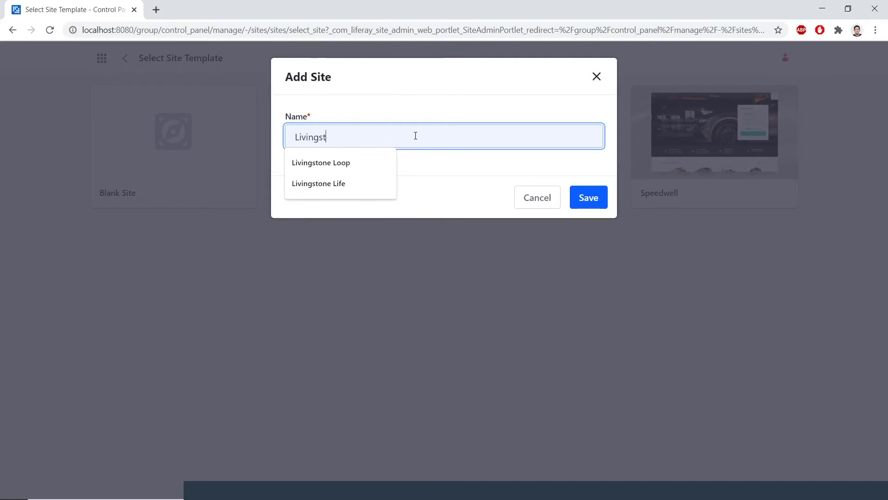
type("one Life")
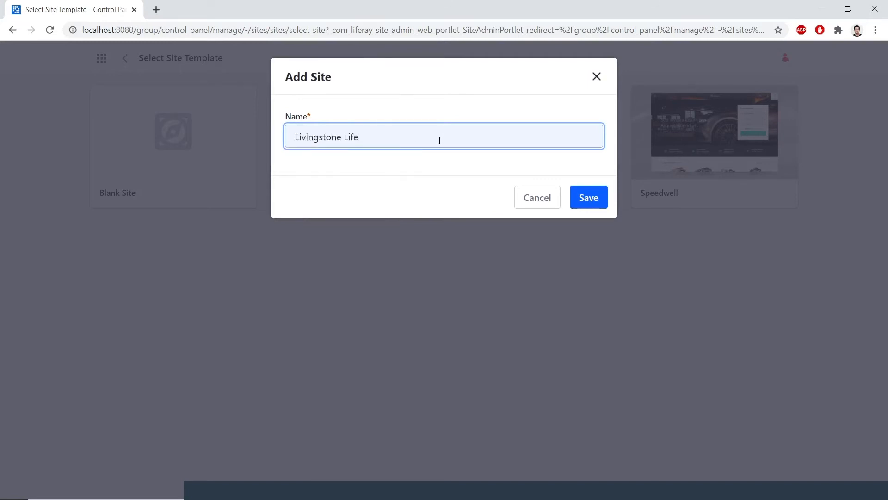
left_click(572, 194)
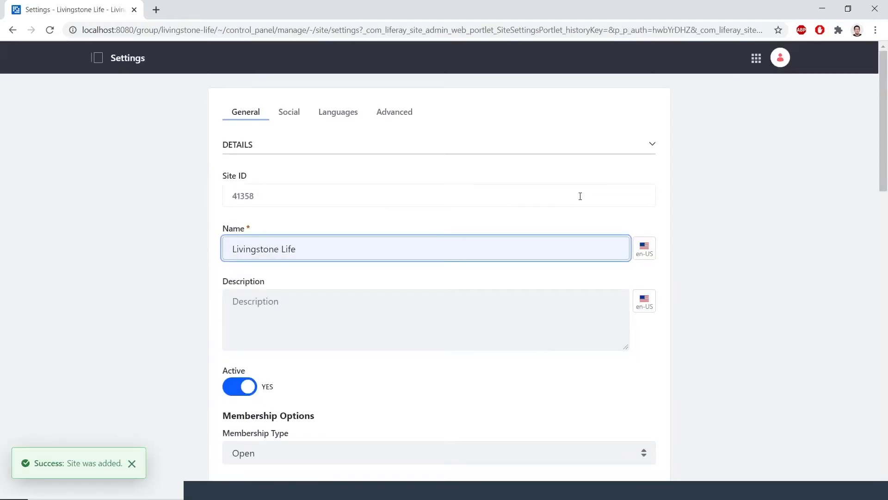
Describe Livingstone Life as 'Livingstone's blog site.', set Restricted membership, and save
scroll(480, 259, "down", 1)
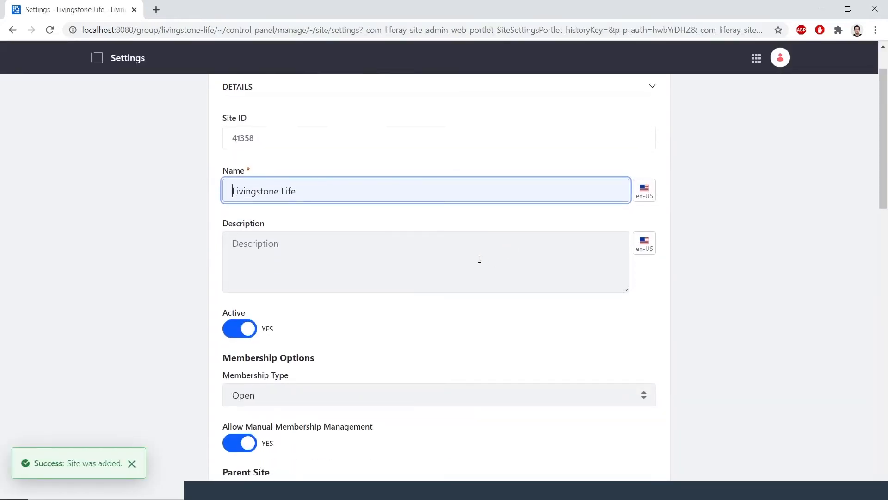
left_click(475, 255)
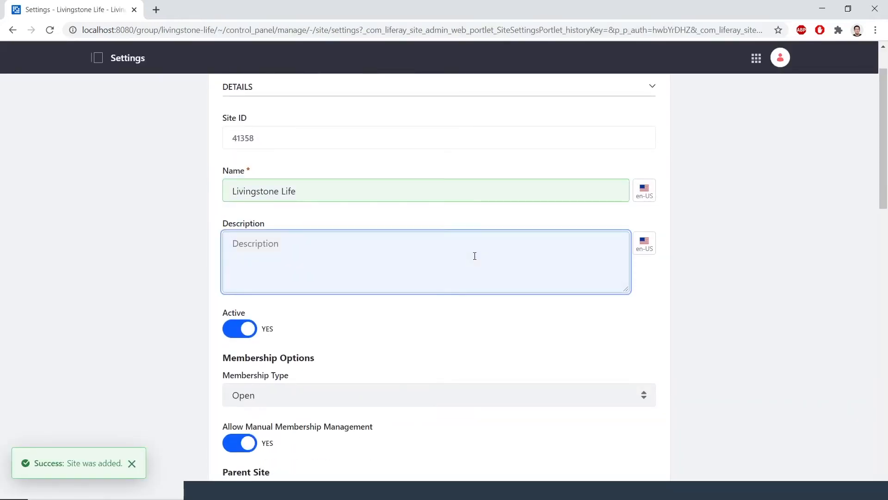
type("Livingstone'")
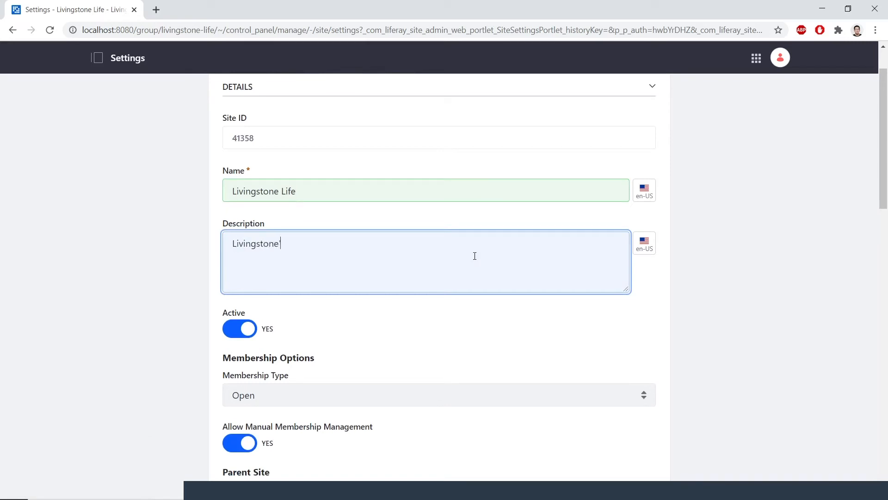
type("s blog site.")
scroll(499, 333, "down", 1)
left_click(398, 339)
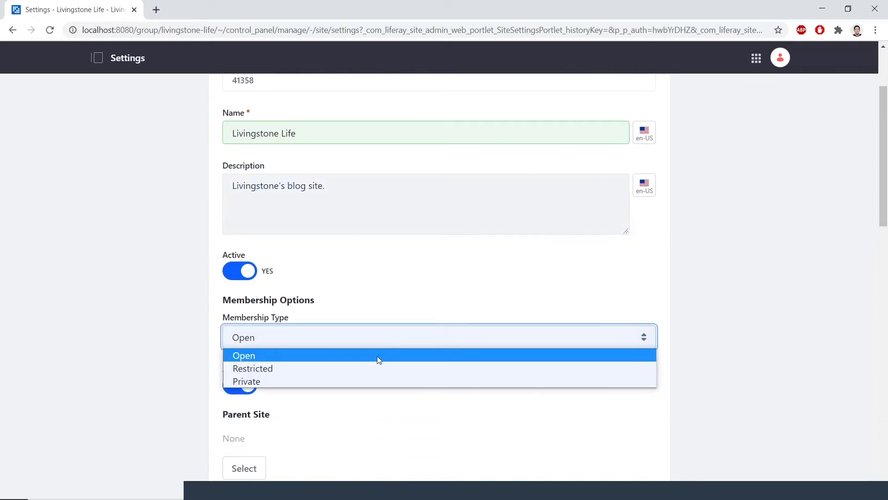
left_click(372, 368)
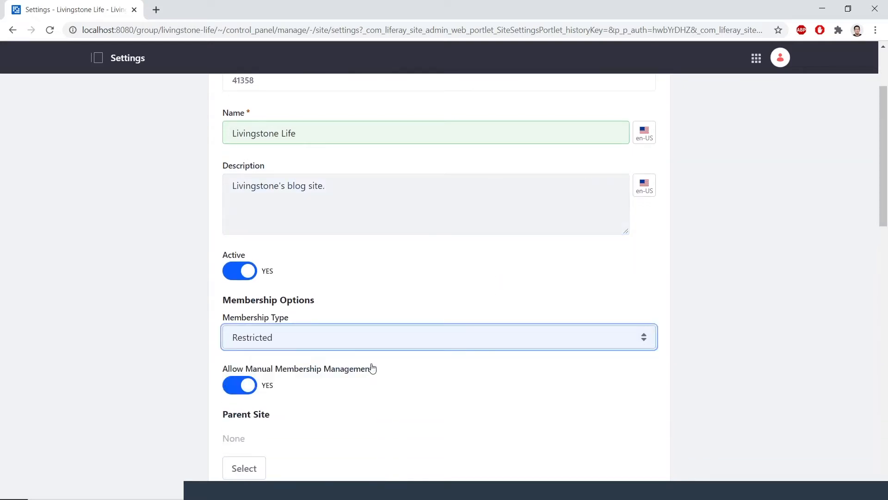
scroll(373, 364, "down", 1)
scroll(375, 360, "down", 15)
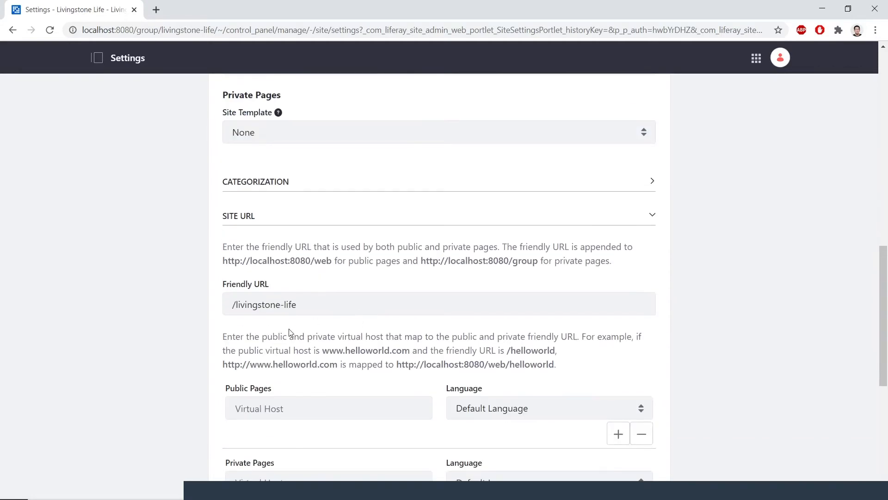
left_click(243, 437)
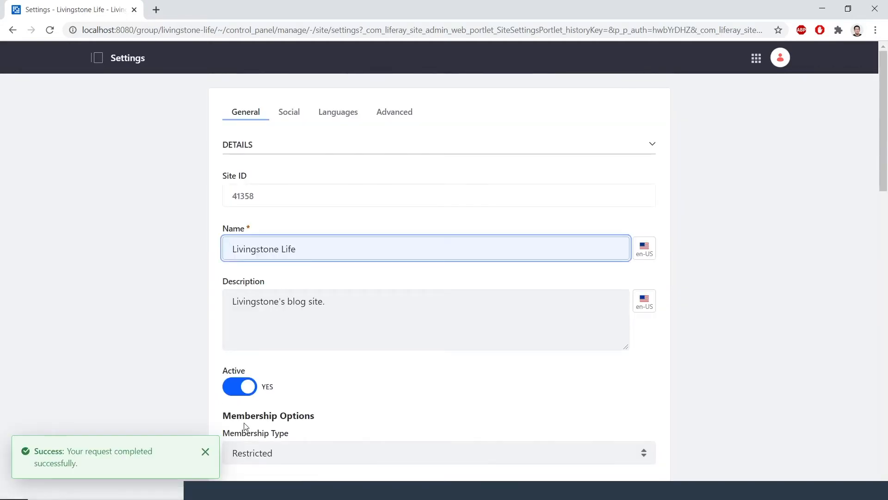
Pick Livingstone Loop from the Sites menu and go to Content & Data > Documents and Media
left_click(756, 59)
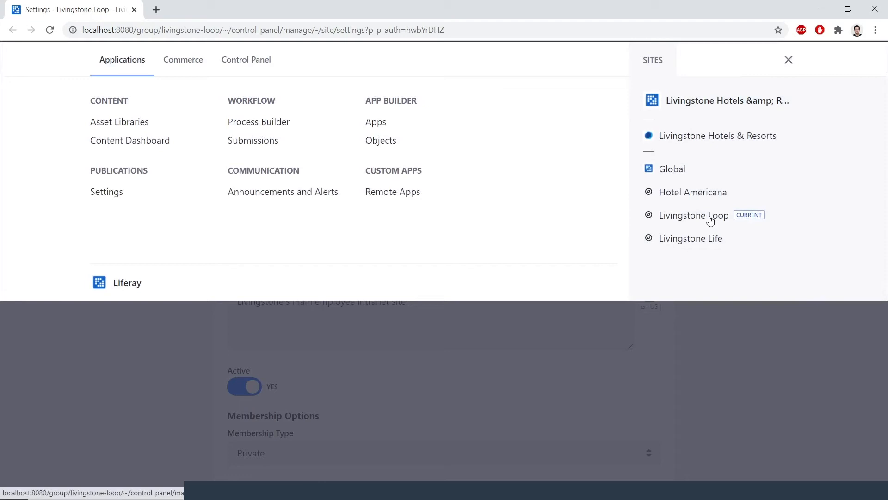
left_click(710, 218)
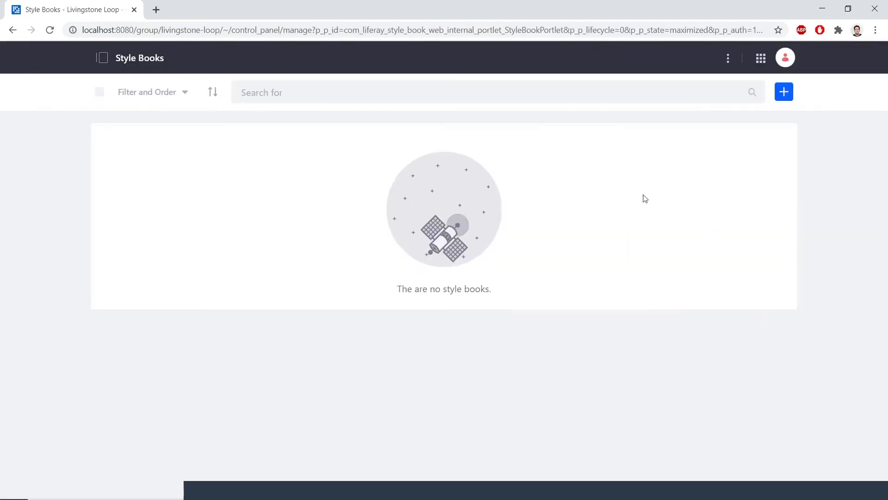
left_click(104, 59)
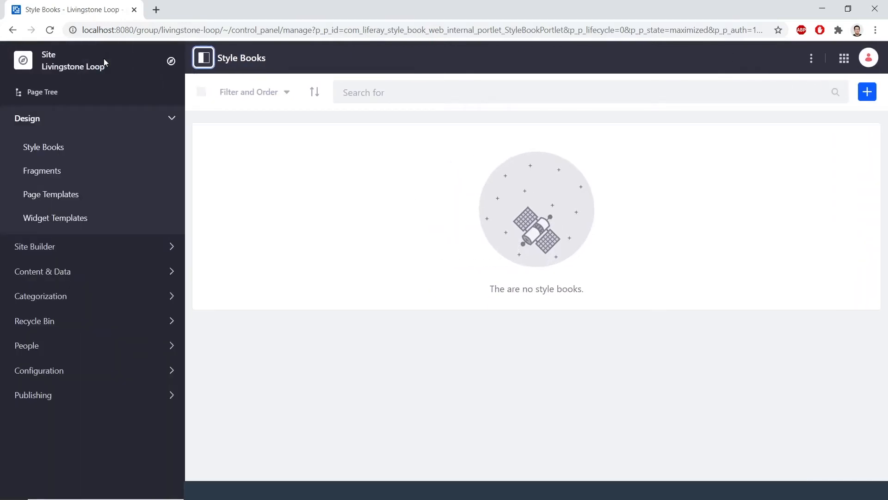
left_click(116, 272)
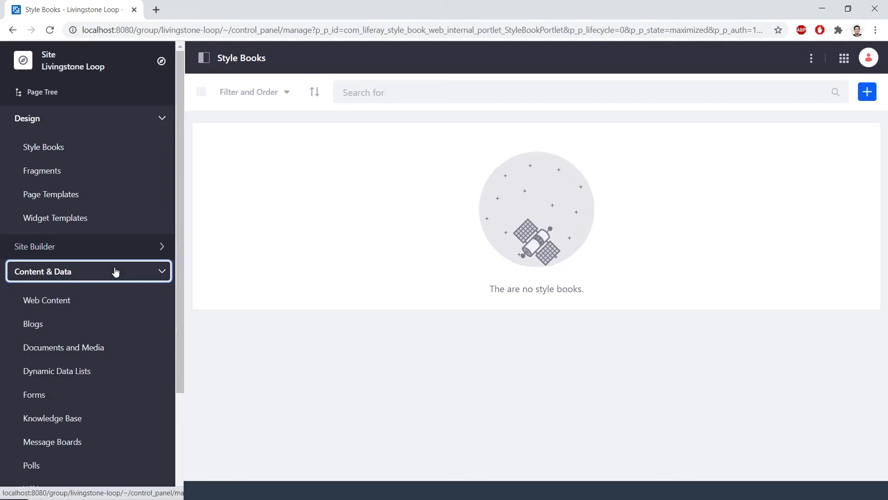
left_click(96, 349)
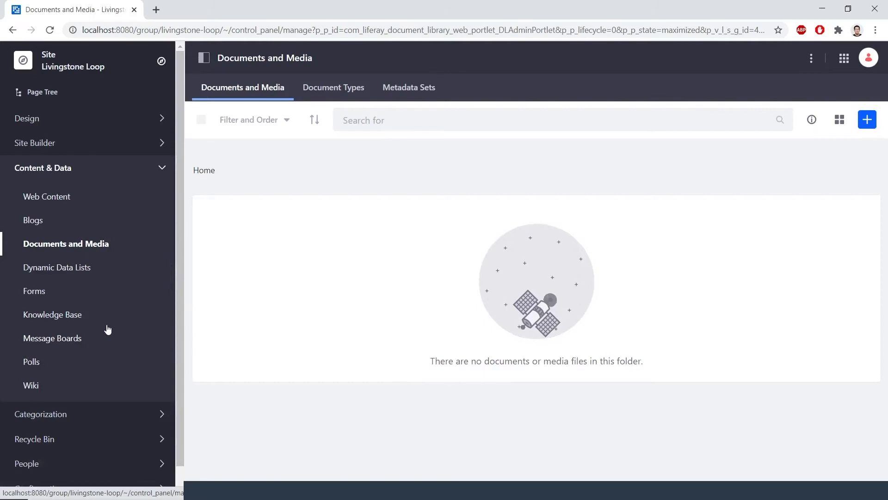
Start a new document type 'Basic Employee Record' described as 'Employee records for Livingstone HR.'
left_click(306, 99)
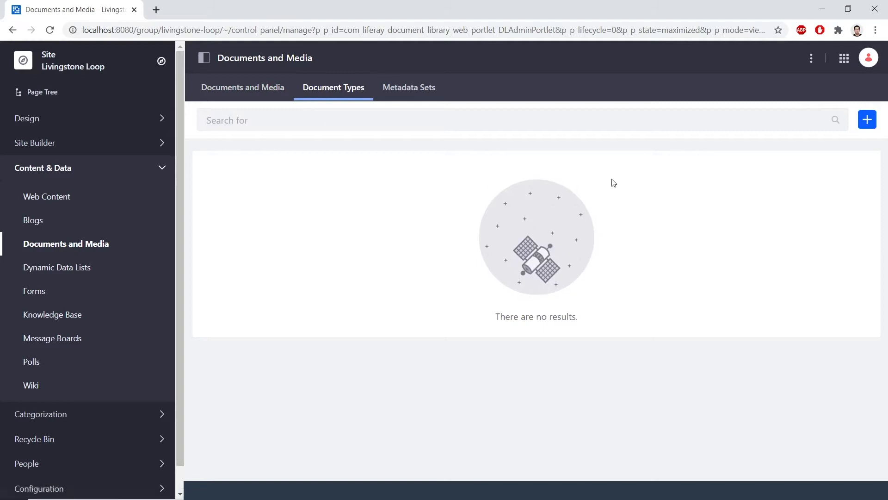
left_click(868, 120)
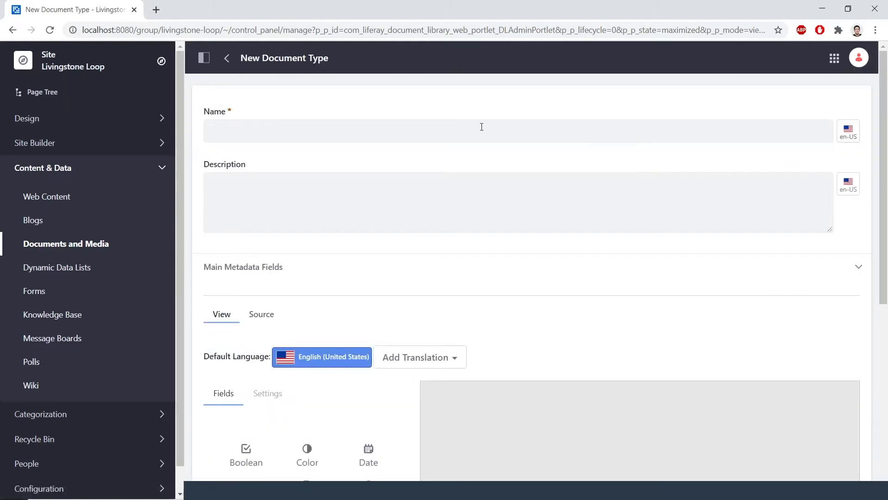
left_click(421, 126)
type("B")
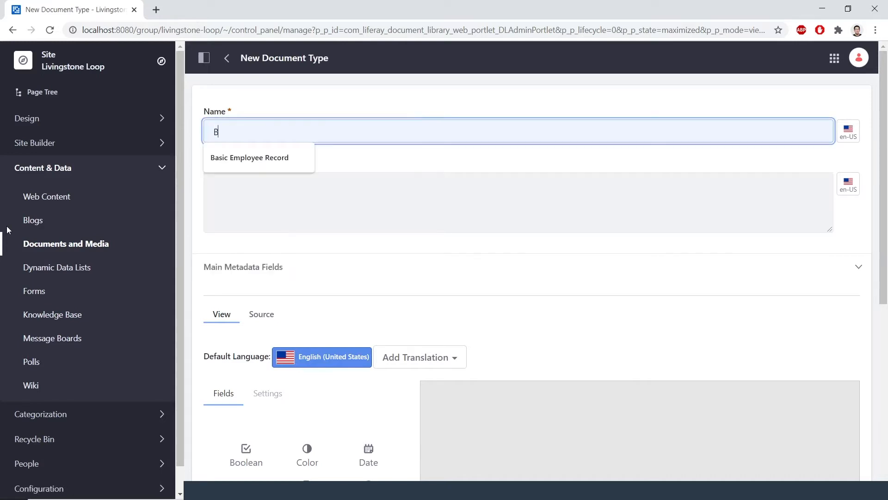
type("asic Employee Record")
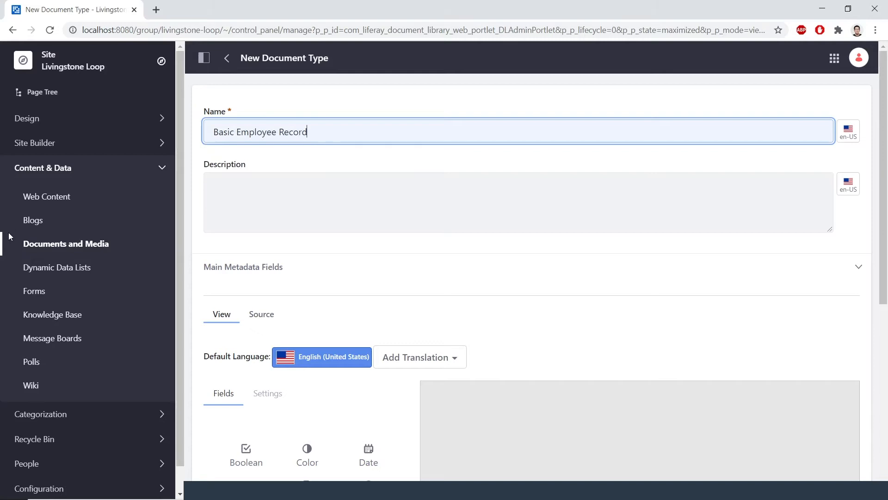
left_click(293, 199)
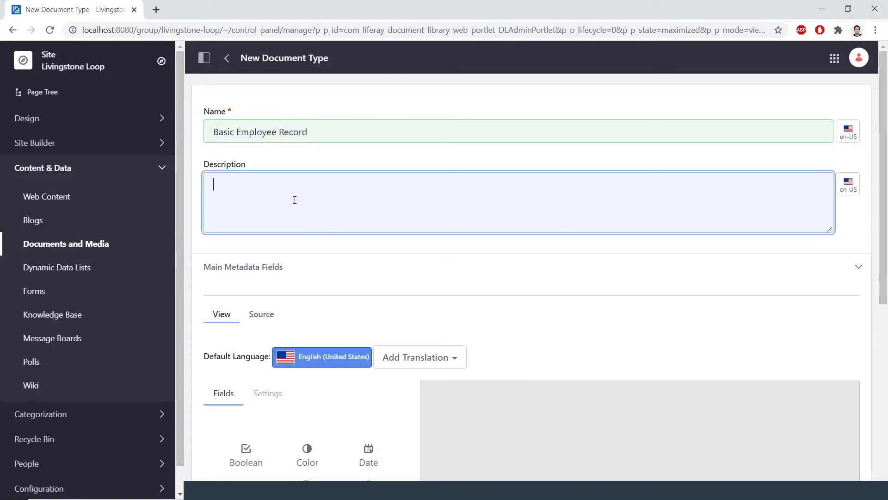
type("Employee records for Livingstone HR.")
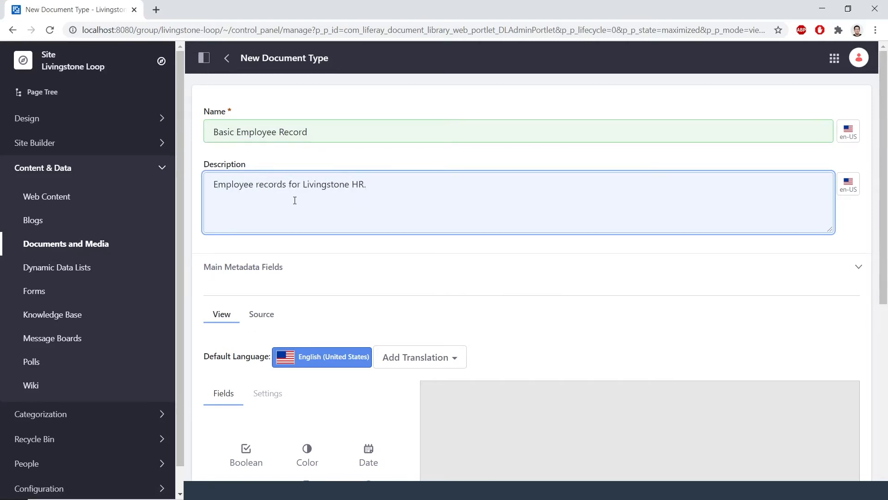
scroll(431, 214, "down", 1)
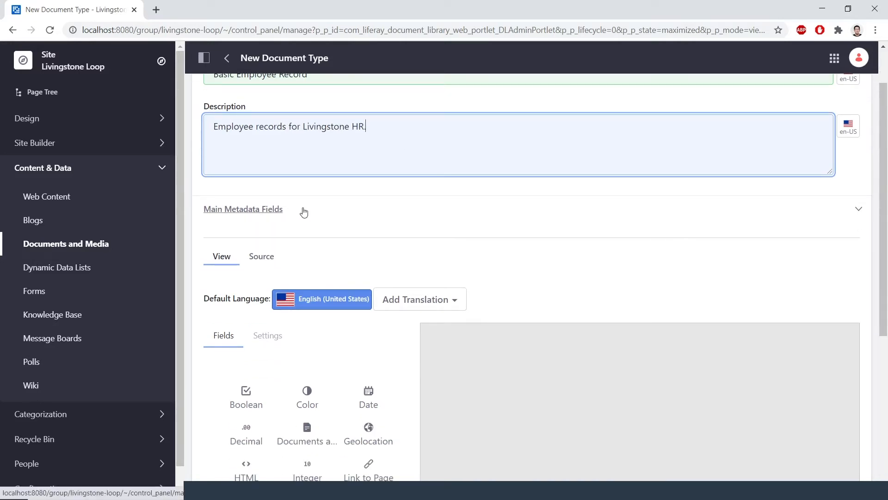
left_click(389, 210)
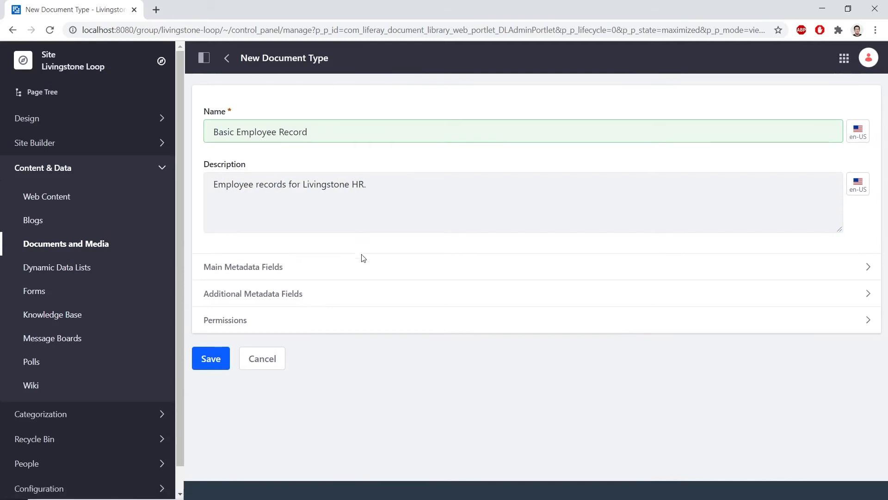
Expand Main Metadata Fields and drag a Text field onto the form canvas
left_click(359, 268)
scroll(378, 228, "down", 3)
scroll(379, 229, "down", 2)
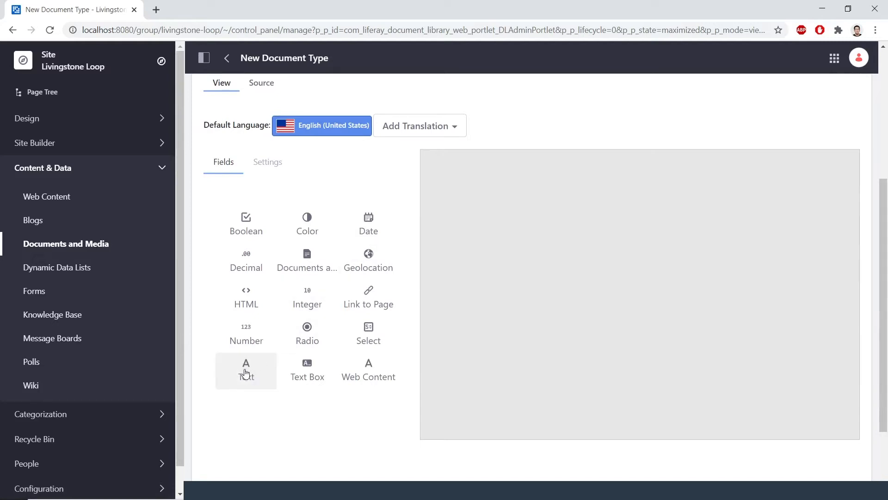
left_click_drag(368, 330, 498, 220)
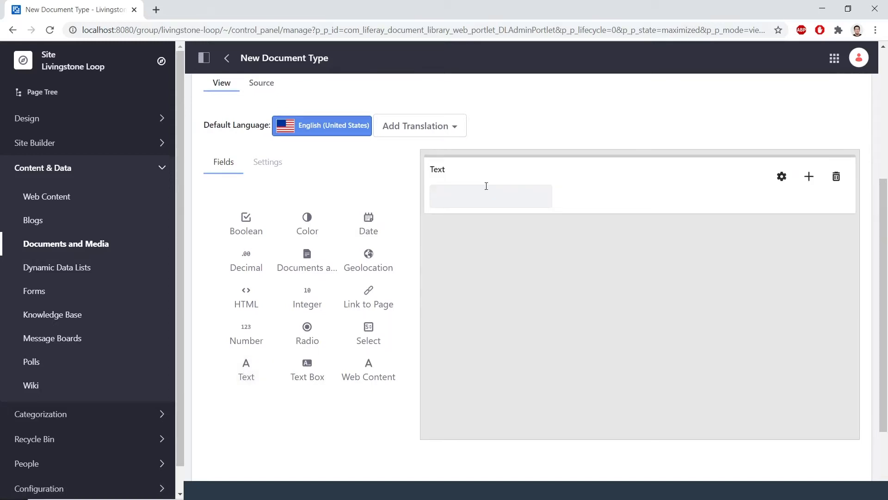
Label the Text field 'Full Name' and set Required to Yes
left_click(463, 171)
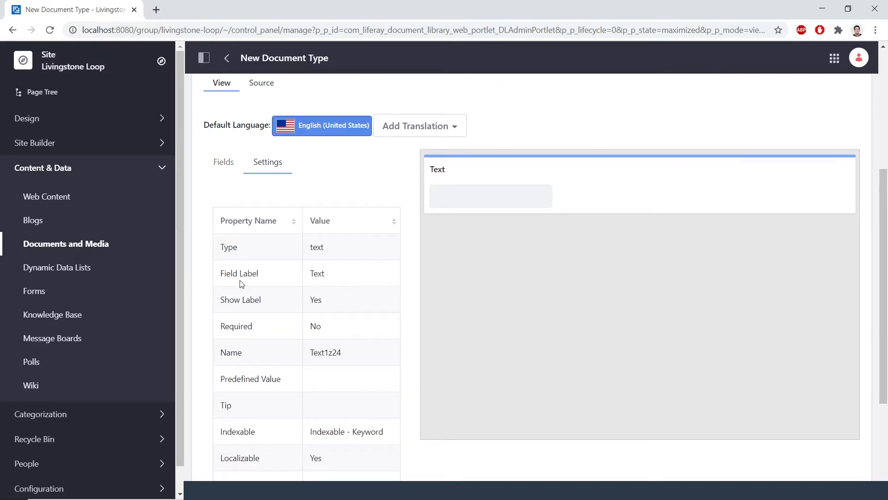
double_click(337, 275)
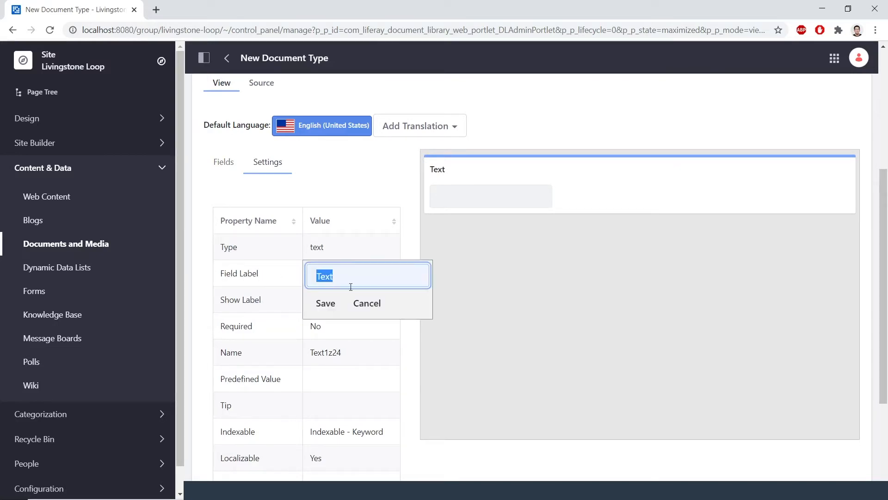
type("Full Name")
left_click(324, 303)
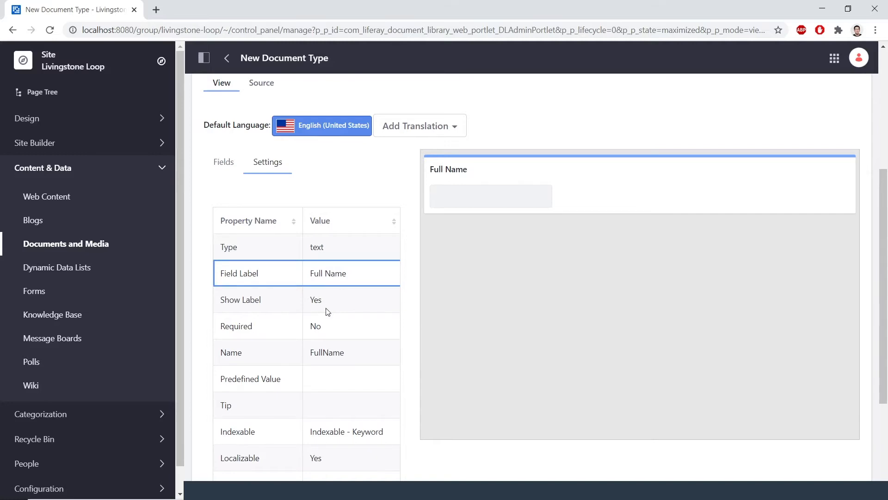
double_click(337, 329)
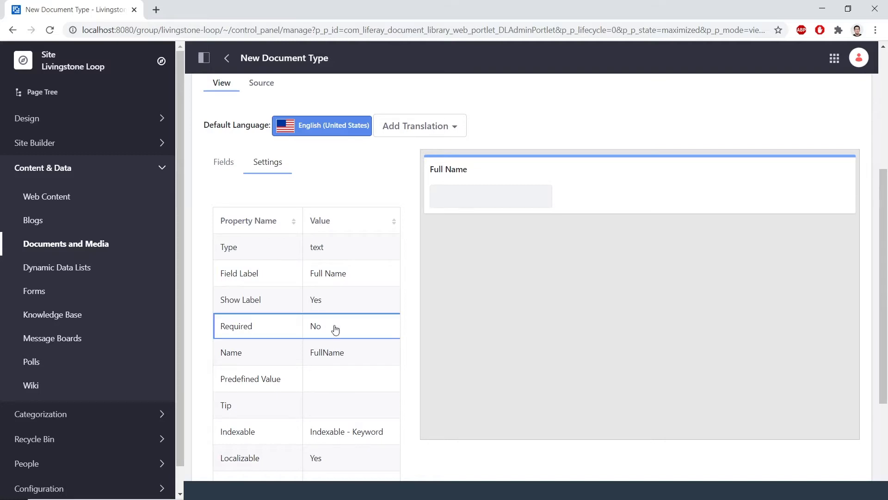
left_click(330, 332)
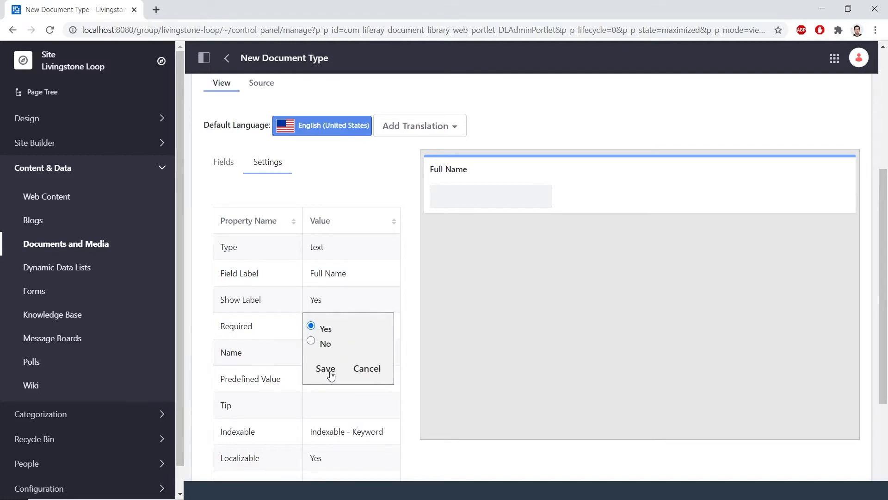
left_click(326, 369)
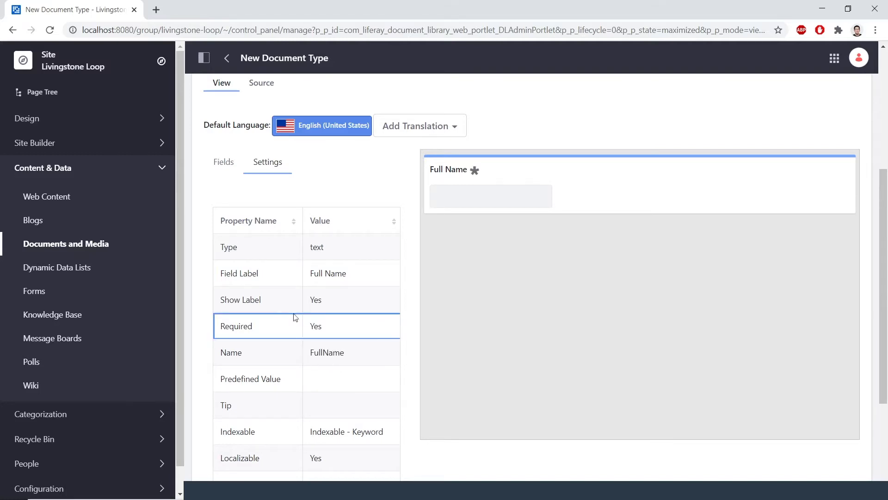
left_click(227, 163)
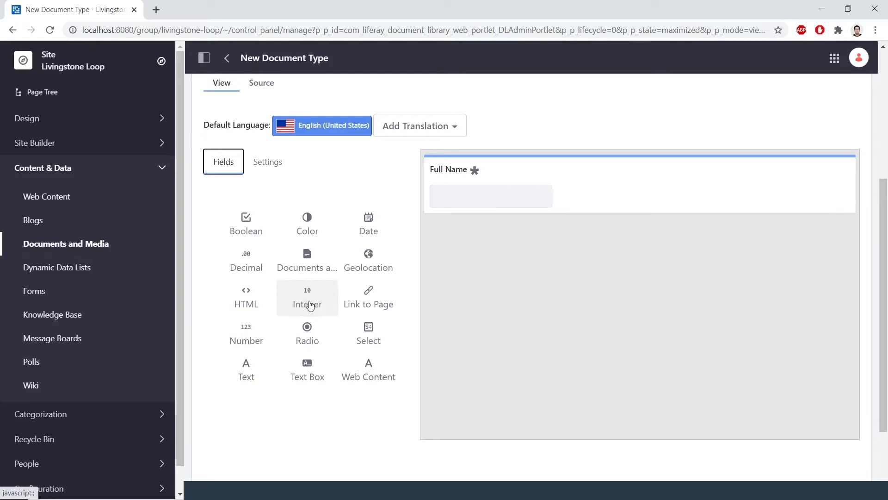
Add an Integer field below Full Name labelled 'Employee ID Number' and make it required
left_click_drag(313, 301, 486, 264)
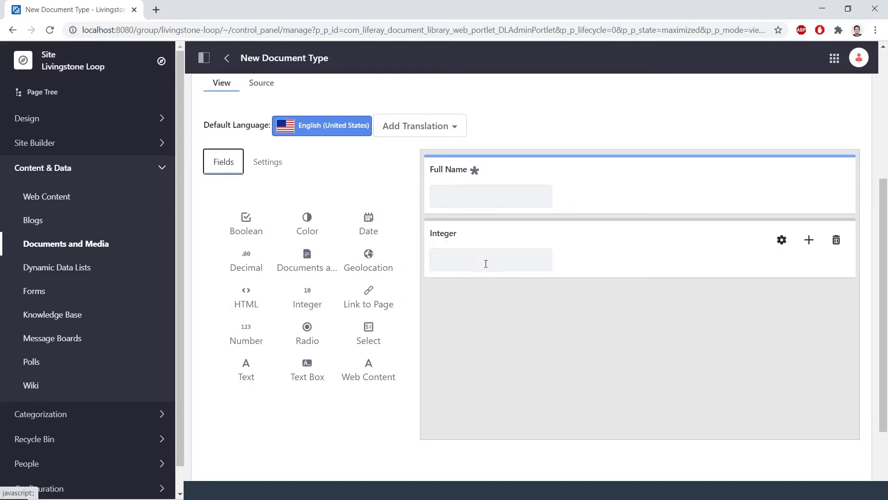
left_click(477, 240)
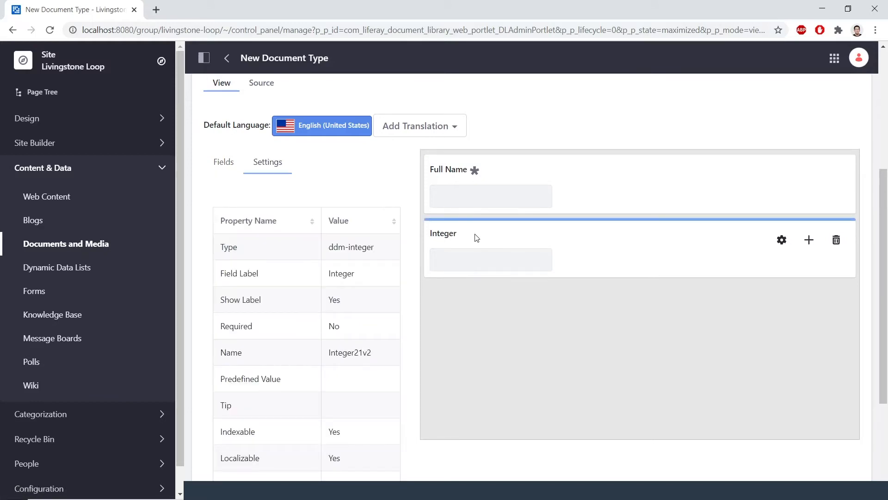
double_click(353, 272)
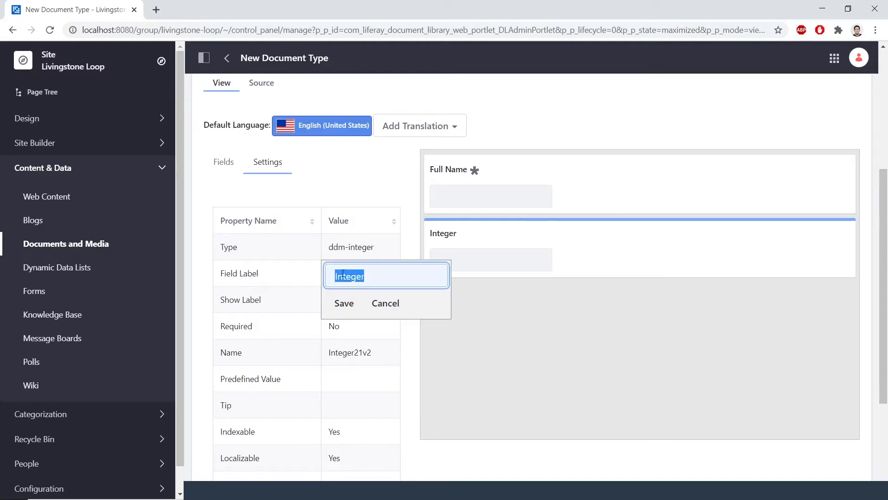
type("Empl")
type("o")
key("BackSpace")
type("loyee ID Number")
left_click(344, 304)
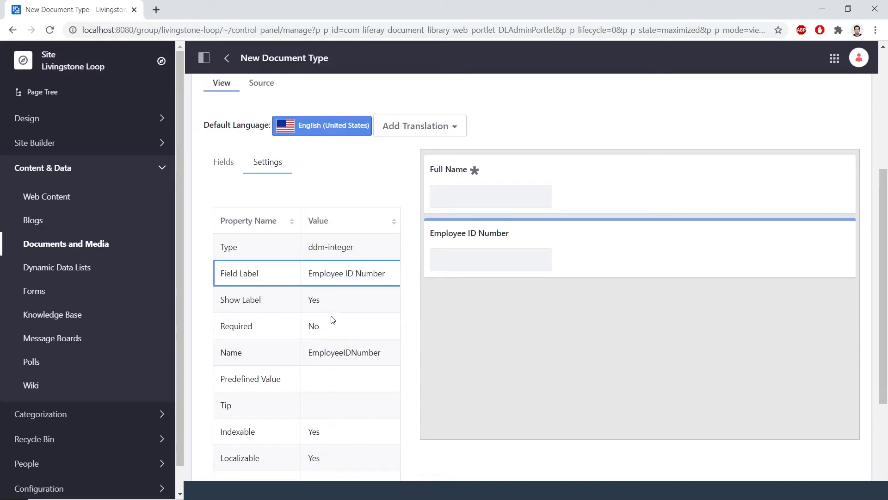
double_click(338, 332)
left_click(326, 332)
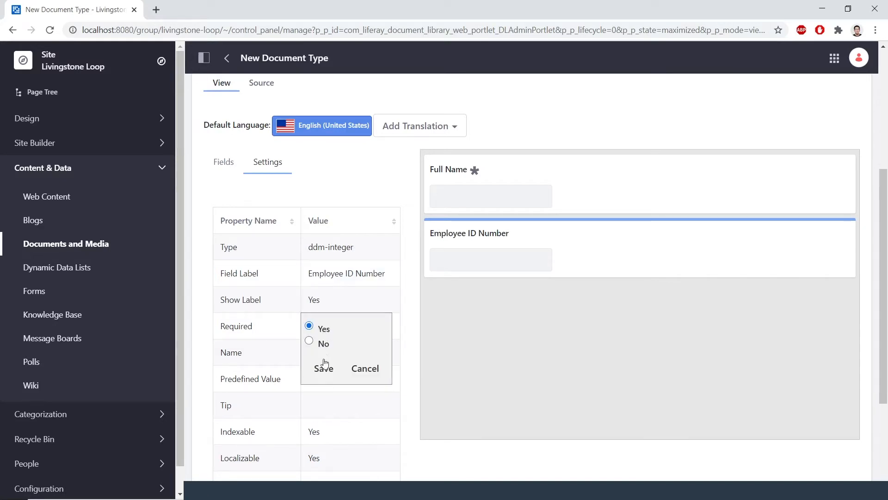
left_click(324, 368)
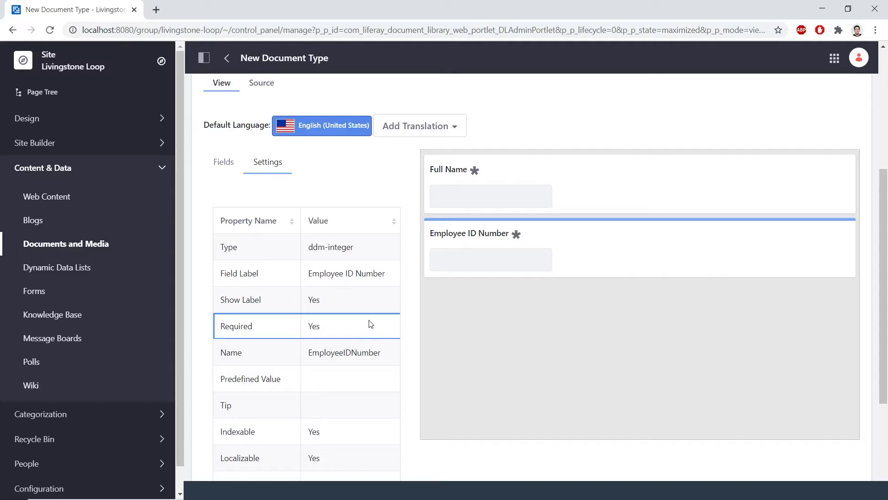
left_click(228, 166)
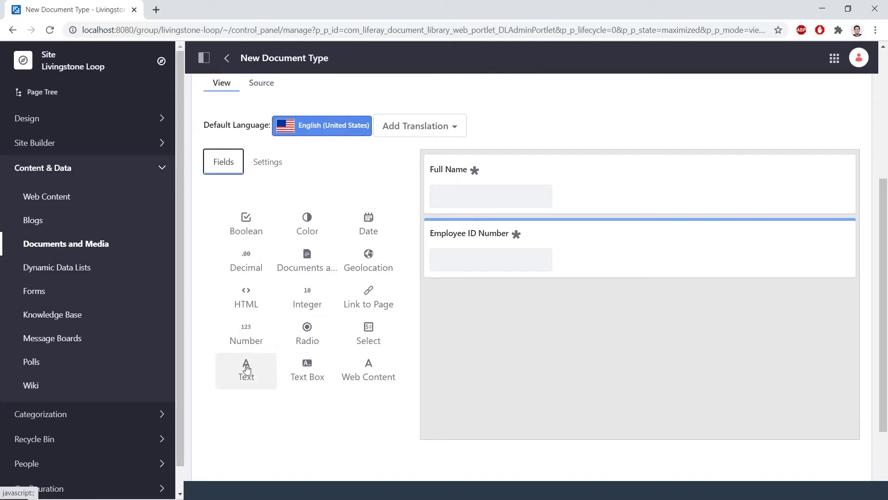
Add a required Text field 'Home Address' below Employee ID Number, then a Date field below it
left_click_drag(247, 369, 486, 315)
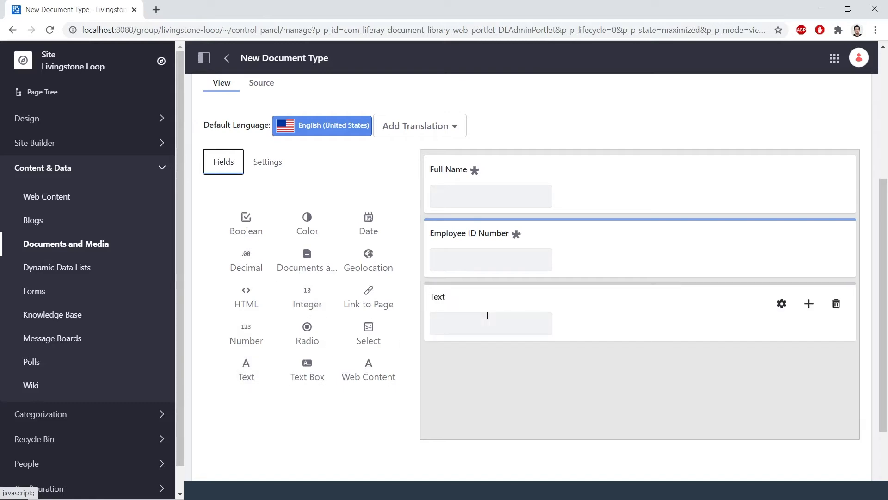
left_click(486, 305)
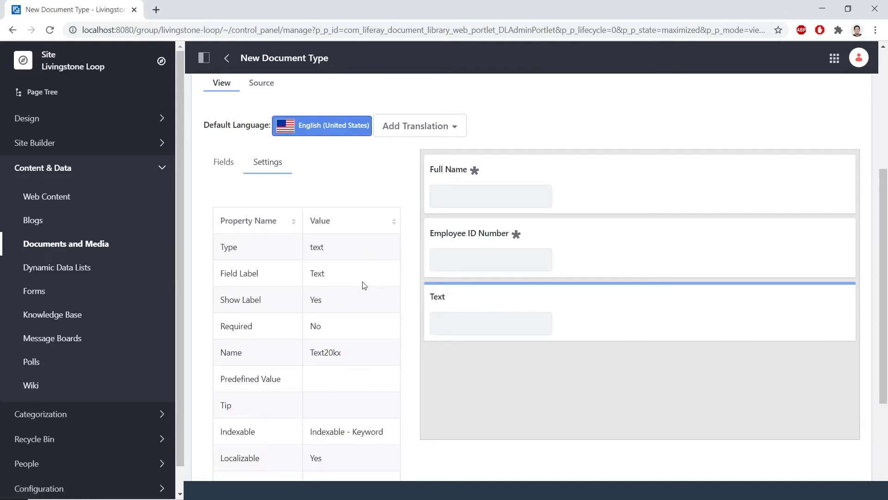
left_click(328, 276)
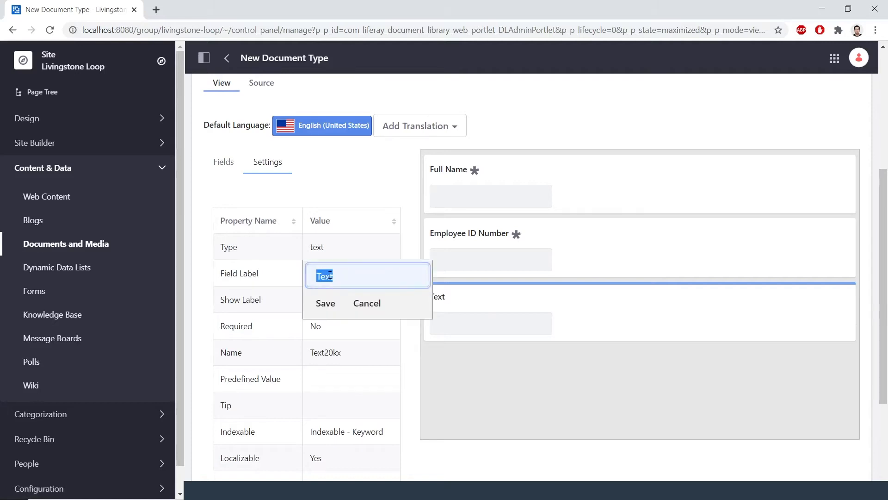
type("Home Address")
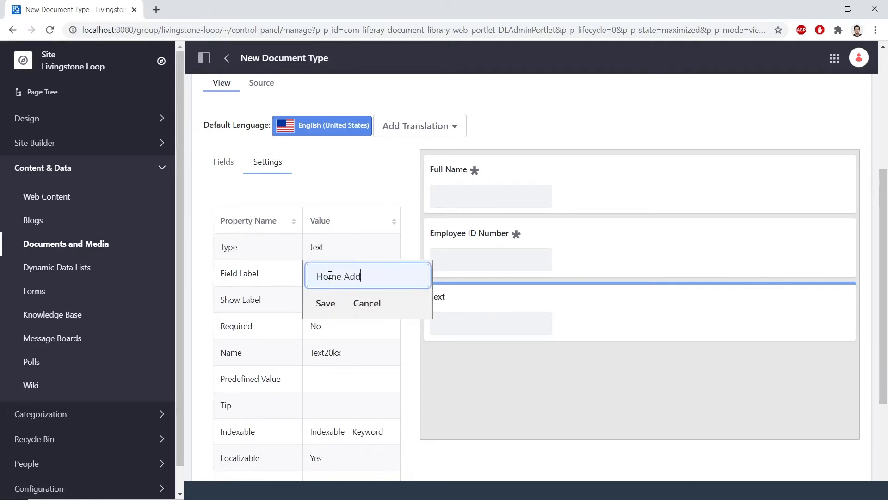
left_click(330, 306)
left_click(340, 325)
left_click(325, 328)
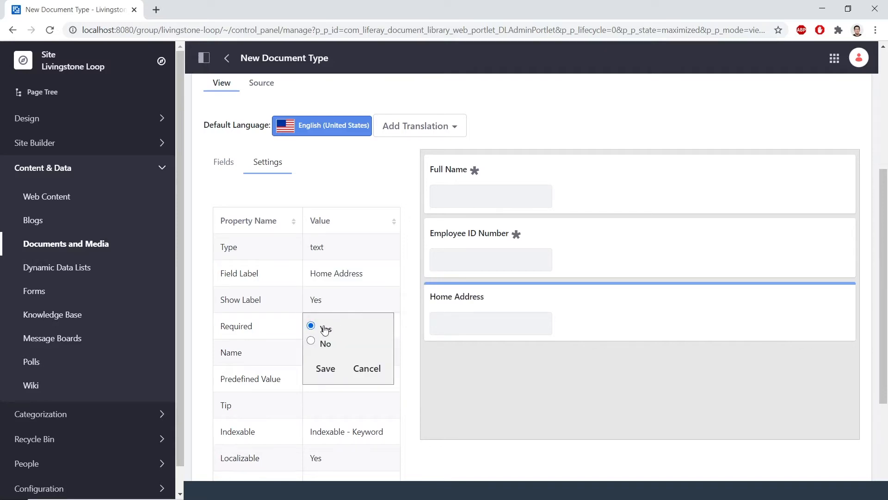
left_click(326, 368)
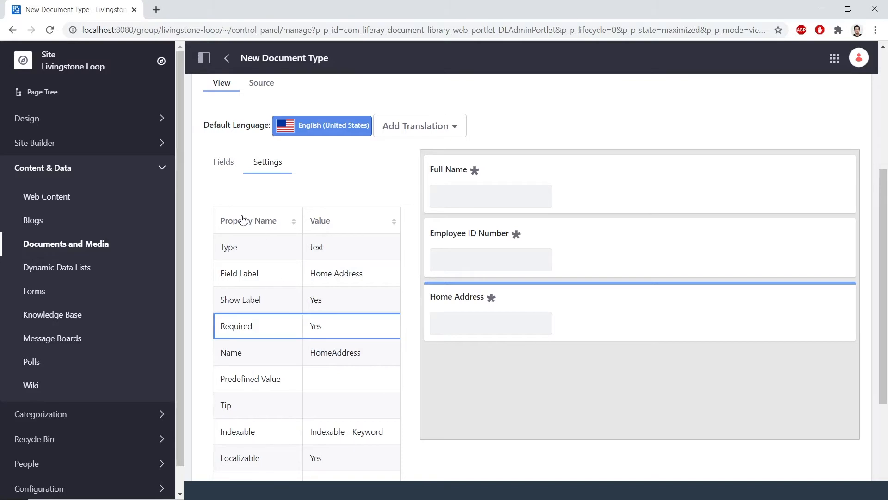
left_click(222, 170)
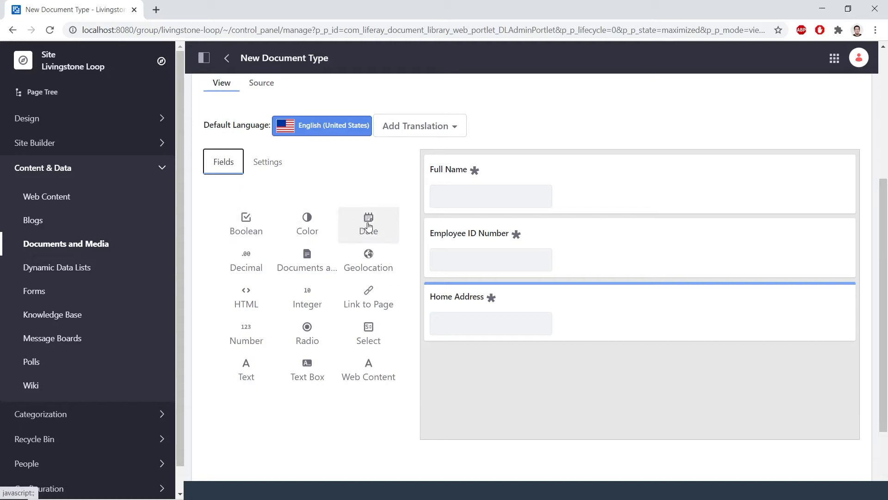
left_click_drag(378, 227, 491, 385)
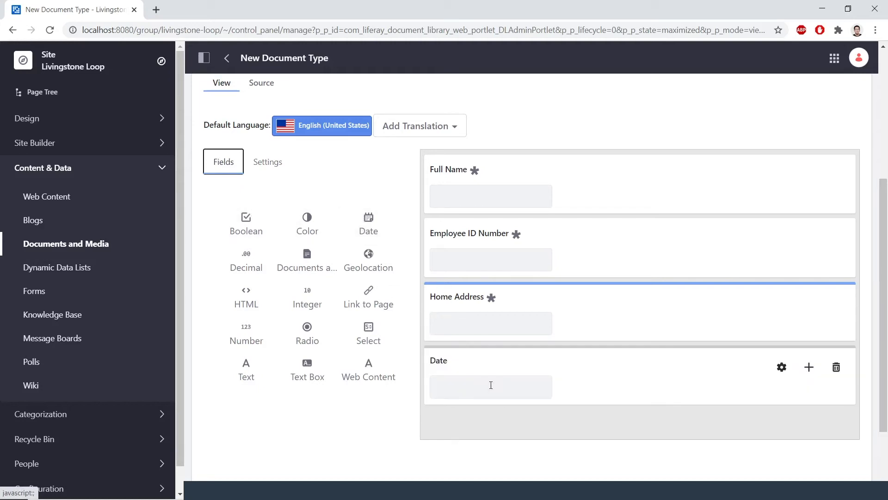
Label the Date field 'Date of Birth' and set Required to Yes
left_click(462, 361)
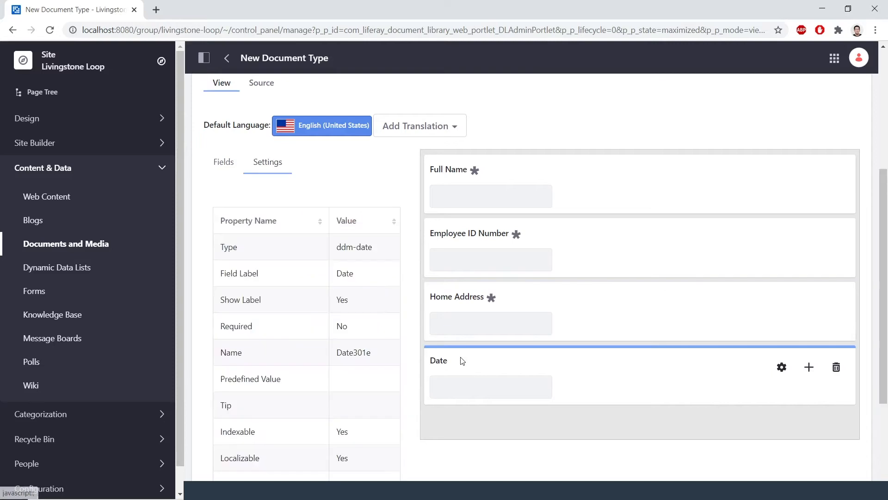
double_click(348, 272)
key("Right")
type("of Birth")
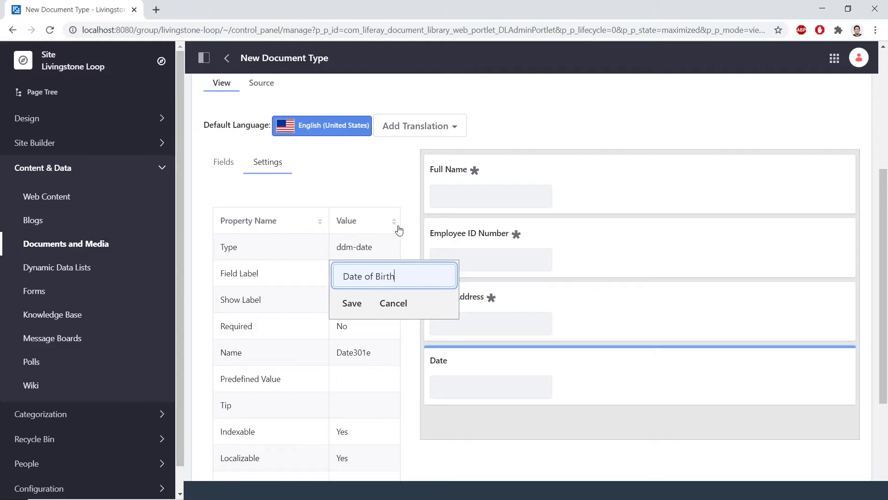
left_click(359, 304)
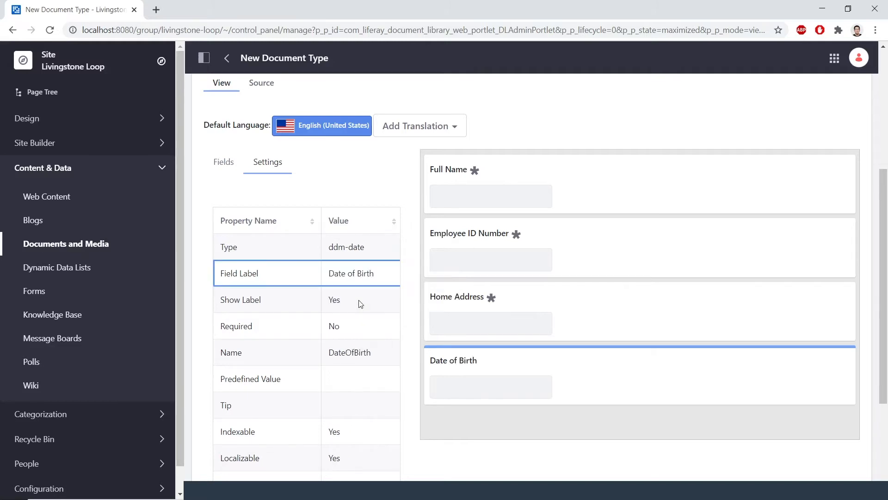
left_click(369, 333)
left_click(346, 329)
left_click(350, 367)
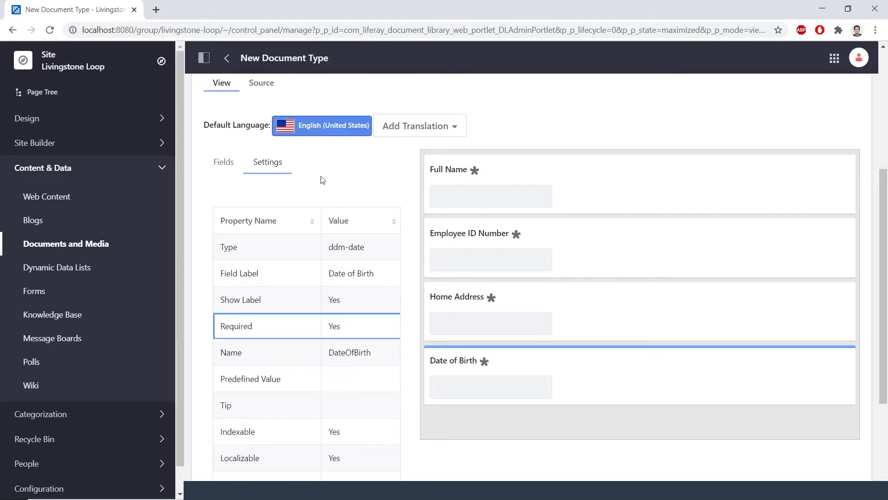
left_click(224, 163)
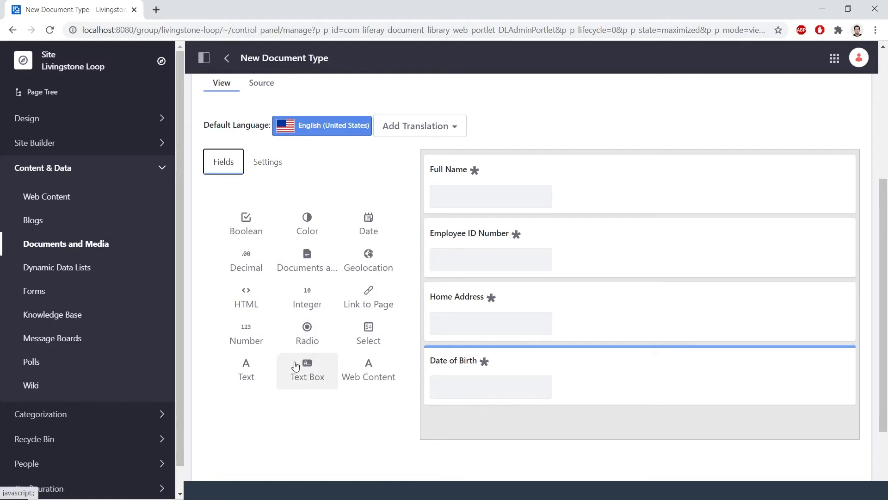
Add a Text field below Date of Birth and label it 'Employee Job Title'
left_click_drag(256, 366, 509, 425)
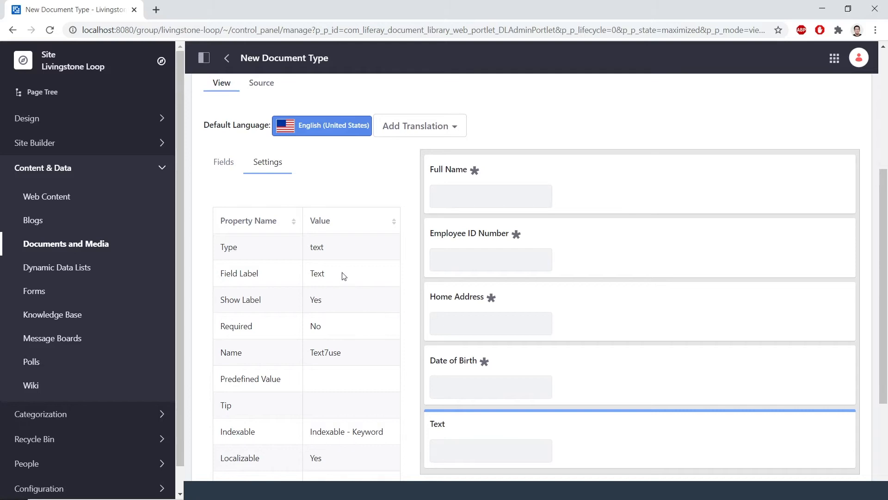
double_click(342, 273)
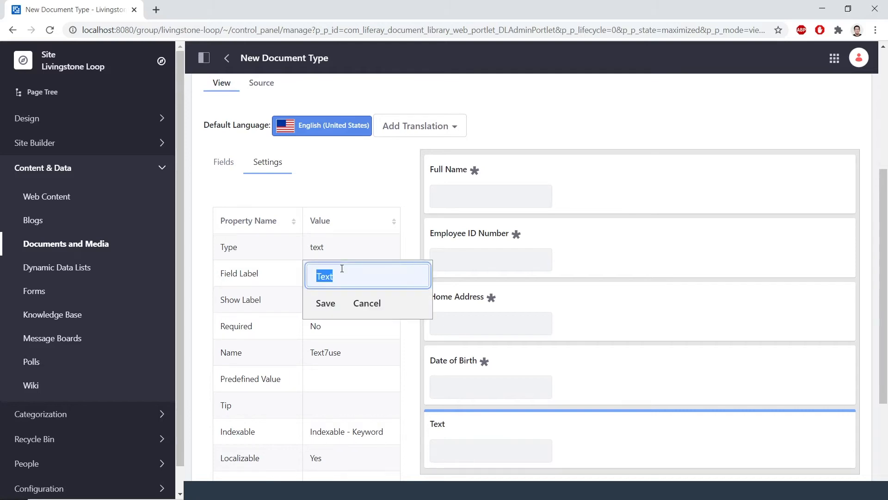
type("Employee Job Title")
left_click(332, 368)
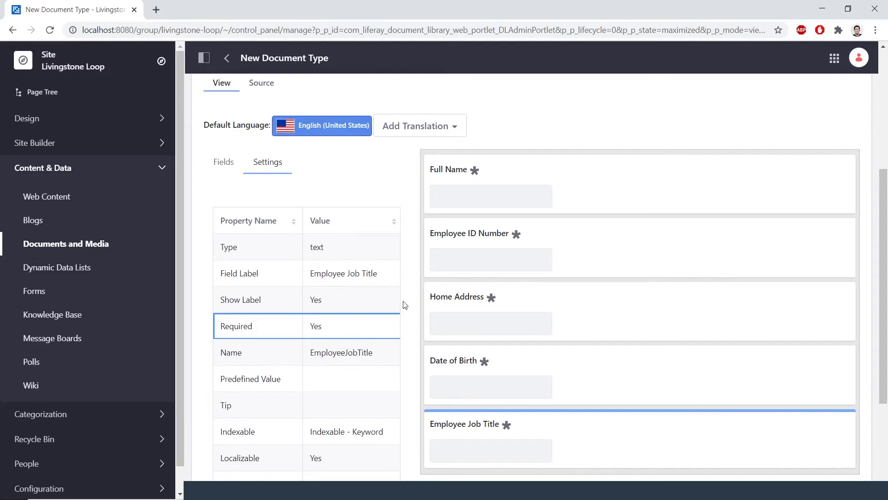
scroll(414, 299, "down", 4)
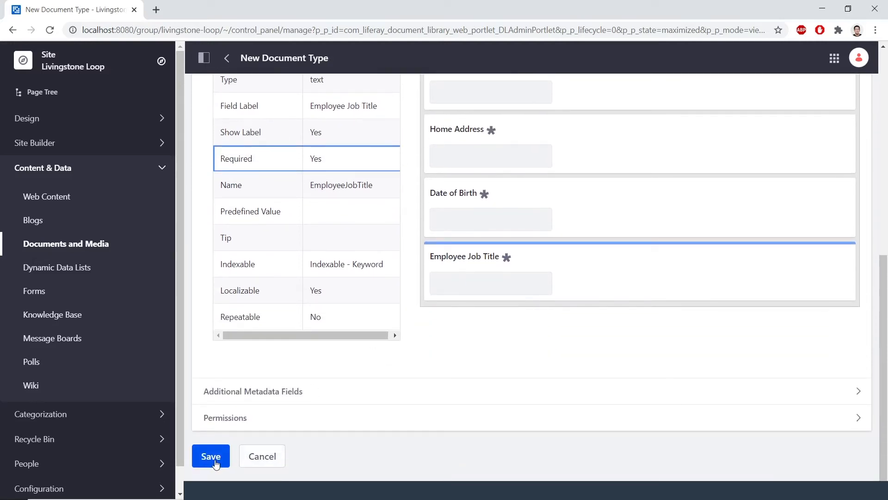
Go back to the Livingstone Loop Documents and Media folder view
scroll(215, 463, "up", 2)
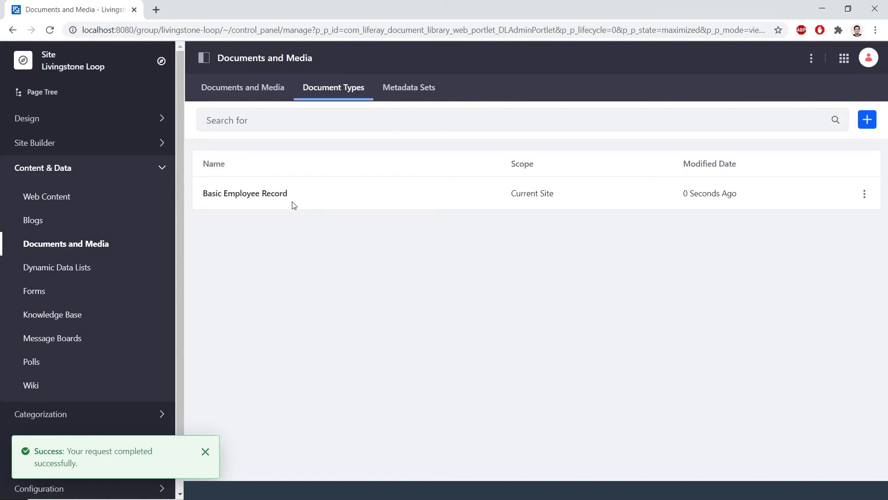
left_click(262, 95)
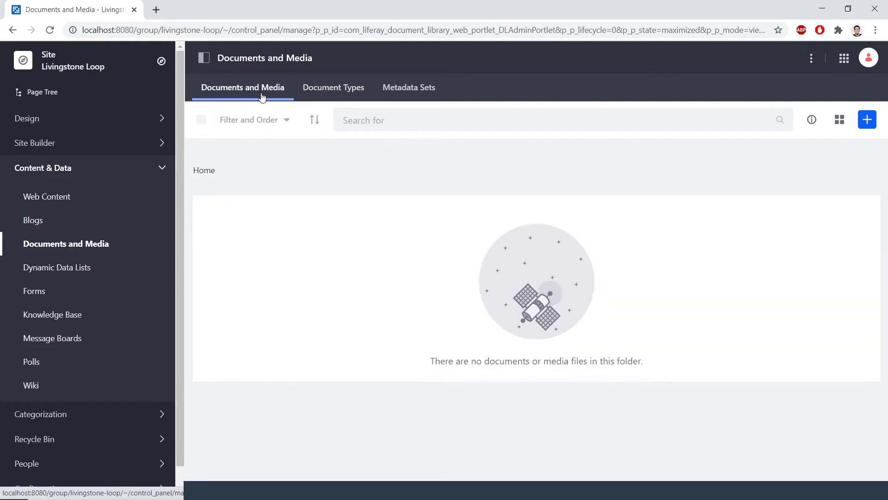
Create a new Basic Employee Record and attach the employee's PDF from exercise-src
left_click(868, 121)
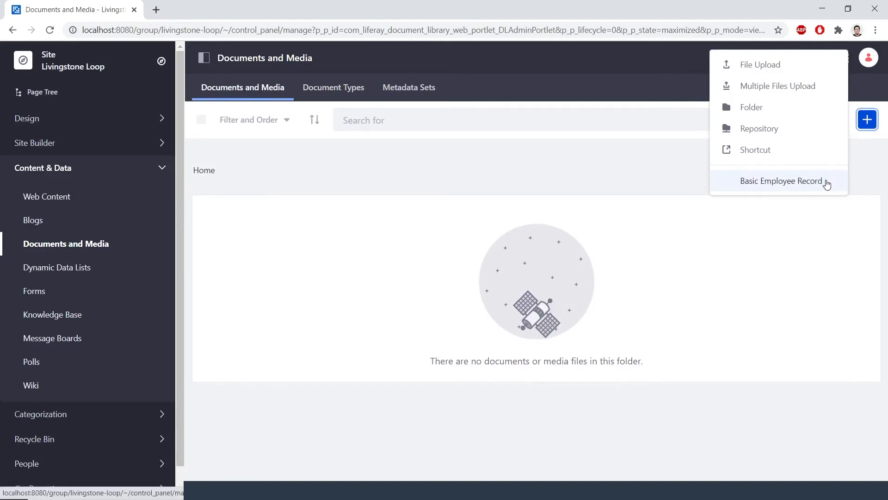
left_click(797, 181)
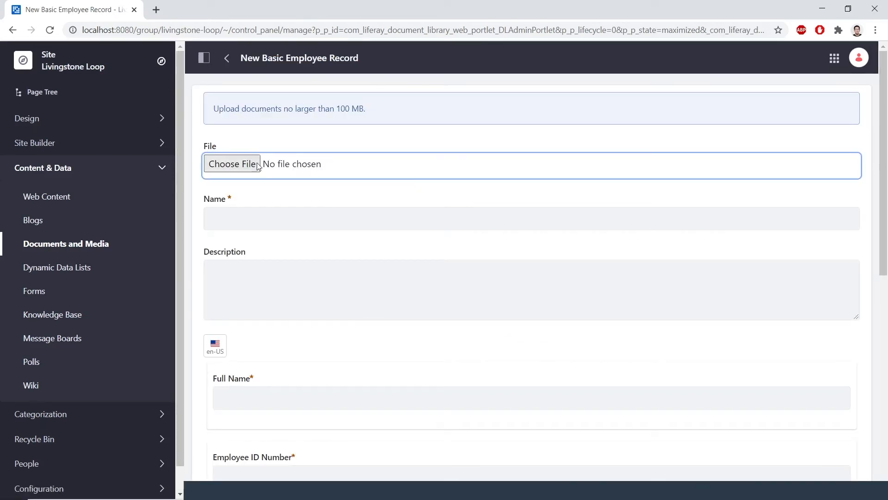
left_click(250, 165)
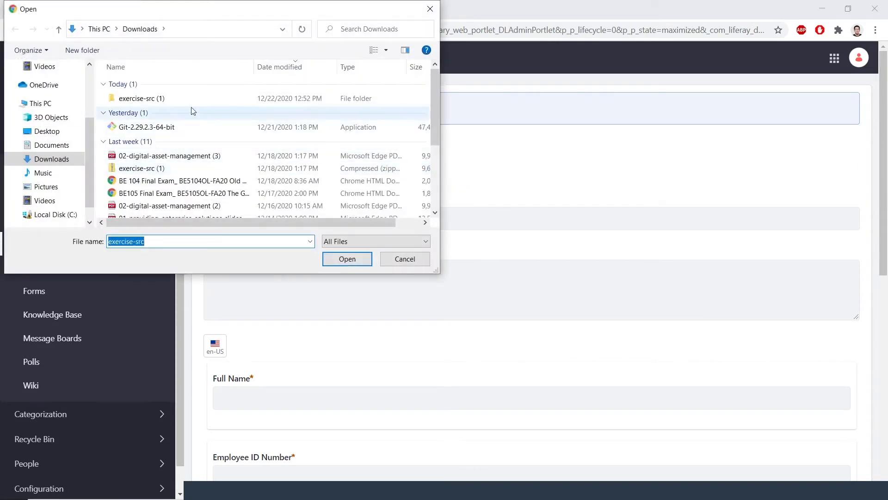
double_click(194, 98)
double_click(195, 99)
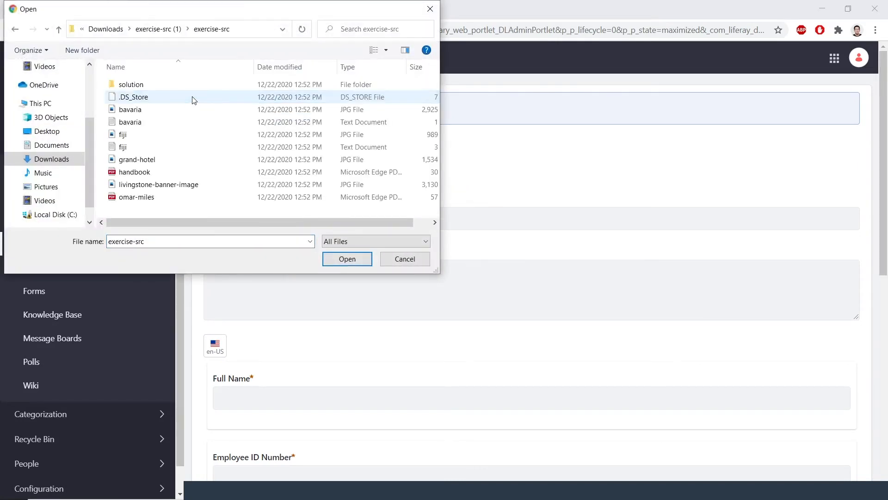
double_click(180, 198)
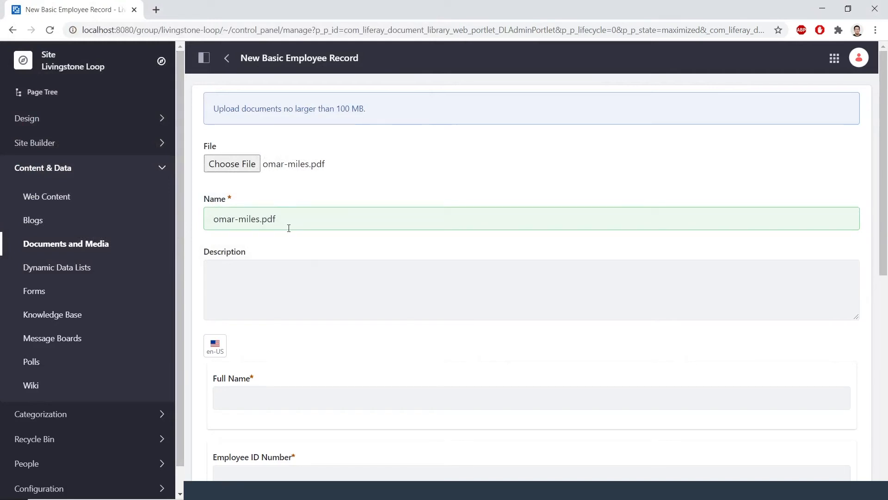
Rename the document to the employee's full name followed by 'Employee Record'
left_click_drag(277, 219, 205, 219)
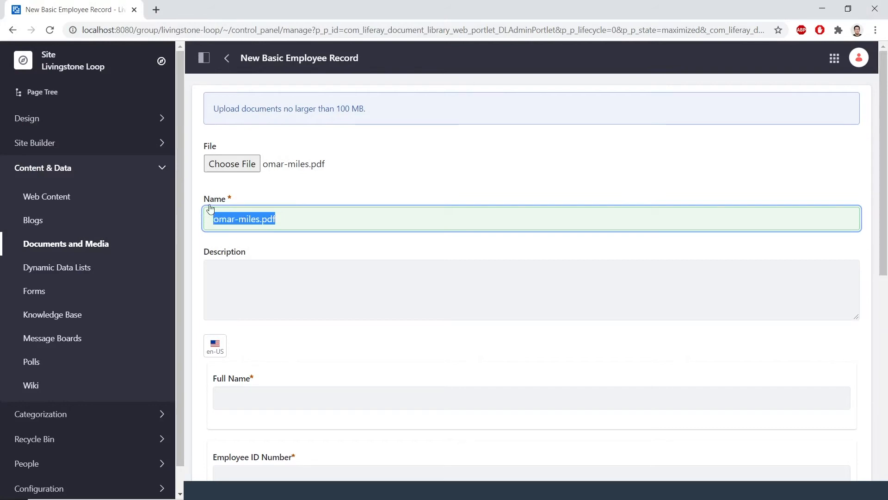
type("Omar Miles Empl")
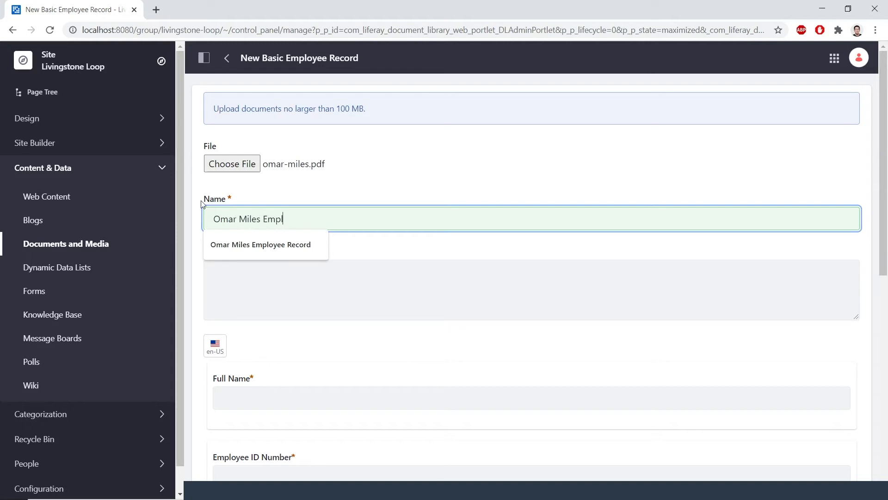
type("oyee Record")
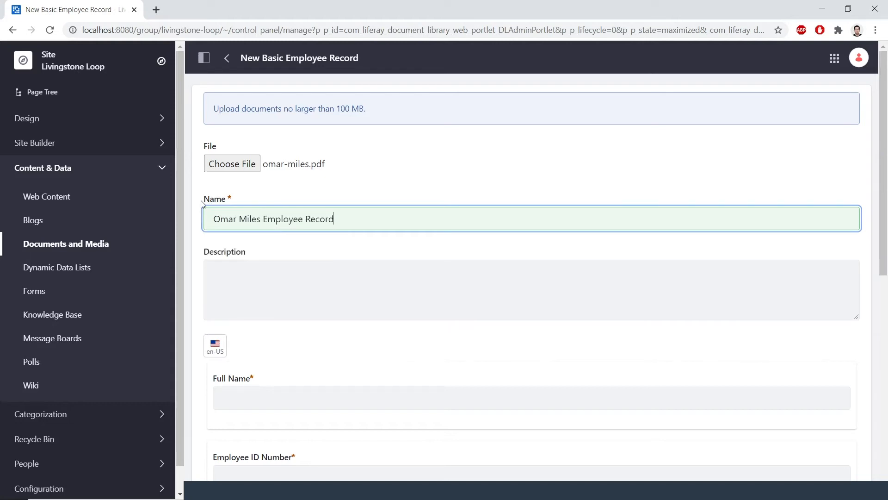
left_click(424, 297)
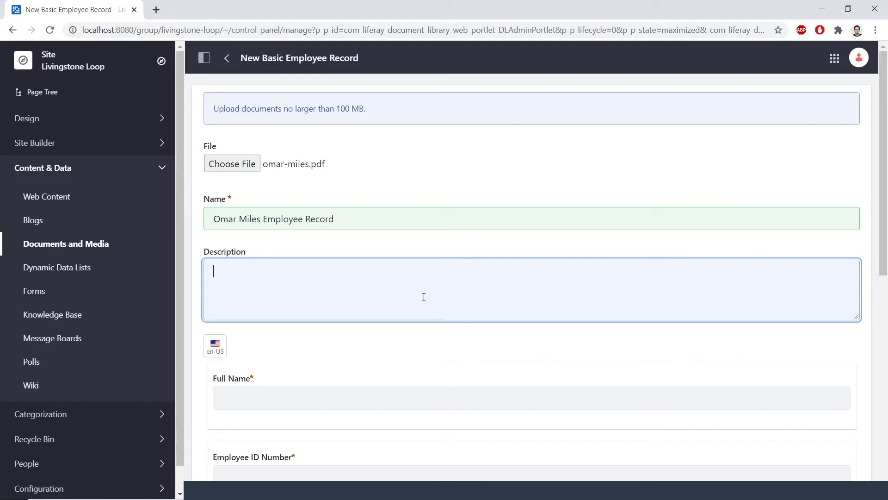
scroll(423, 292, "down", 1)
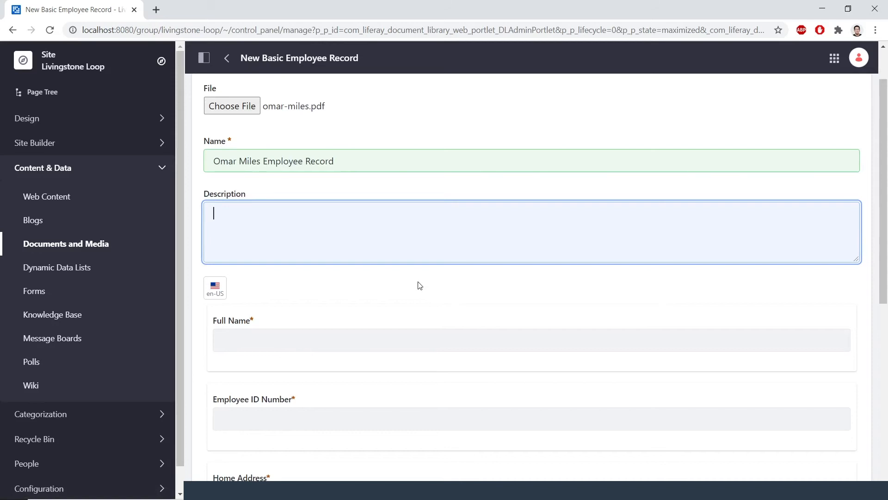
scroll(419, 283, "down", 1)
Fill in the employee's full name, employee ID number and home address
left_click(363, 276)
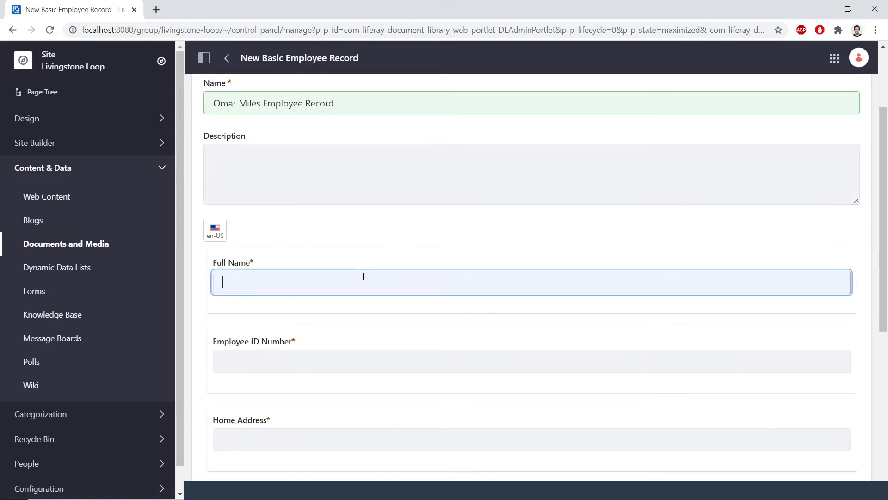
type("Omar Miles")
left_click(324, 364)
type("1")
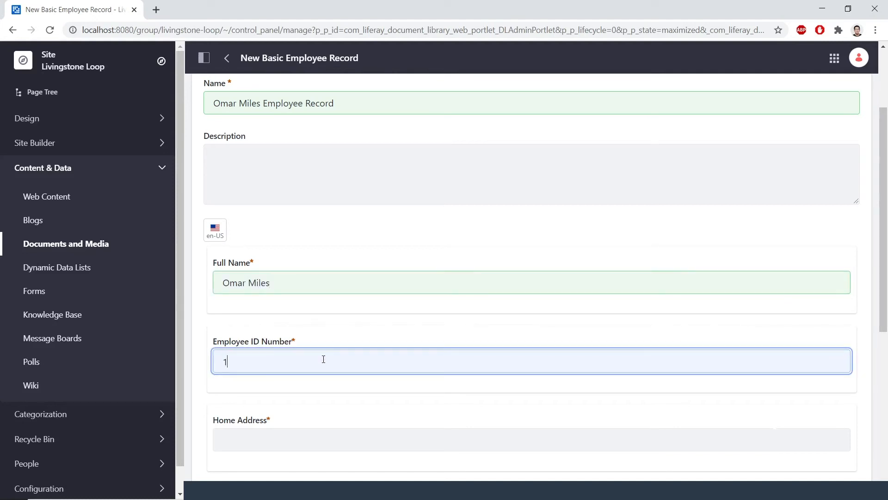
type("74903")
scroll(324, 359, "down", 2)
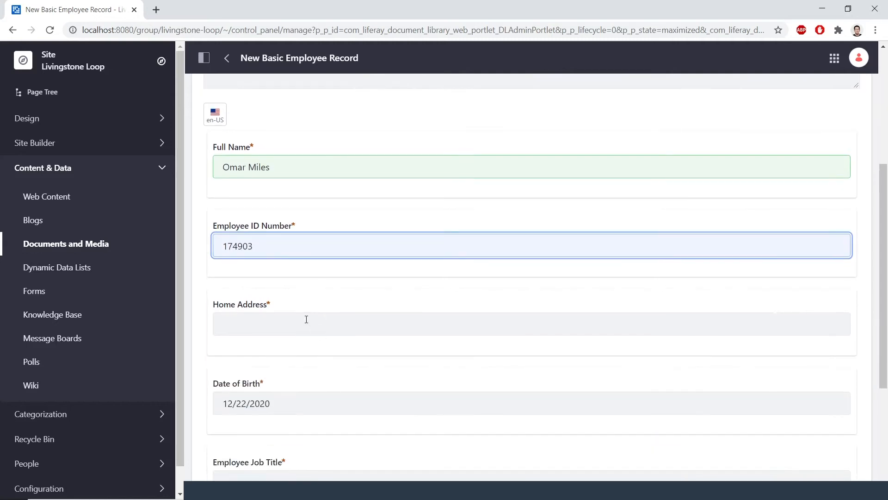
left_click(297, 328)
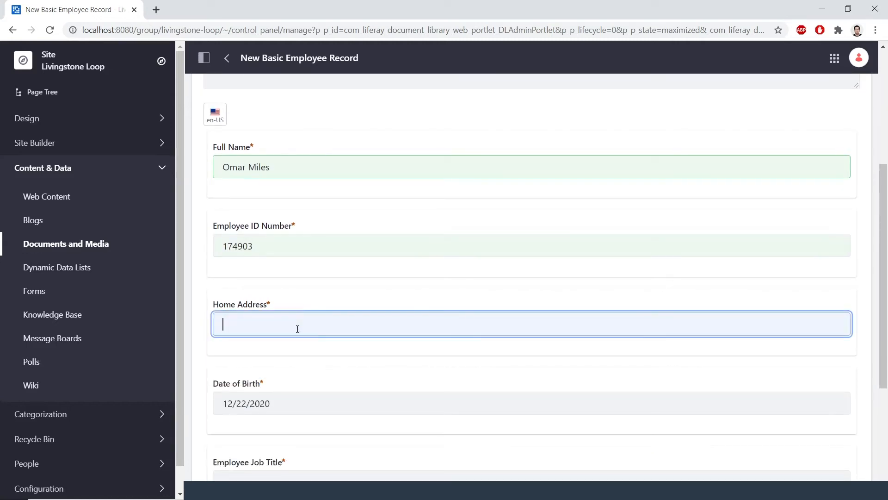
type("123 Main Stre")
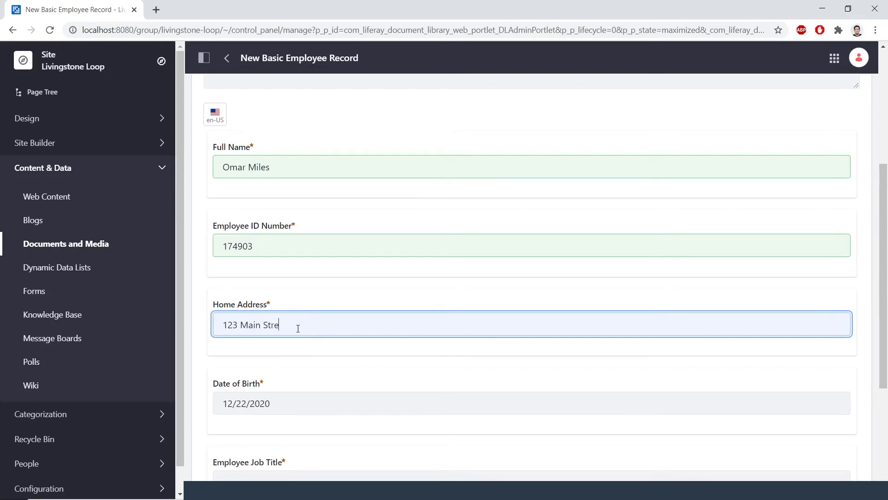
type("et, Anytown, USA")
Enter the employee's date of birth in the Date of Birth field
scroll(319, 326, "down", 1)
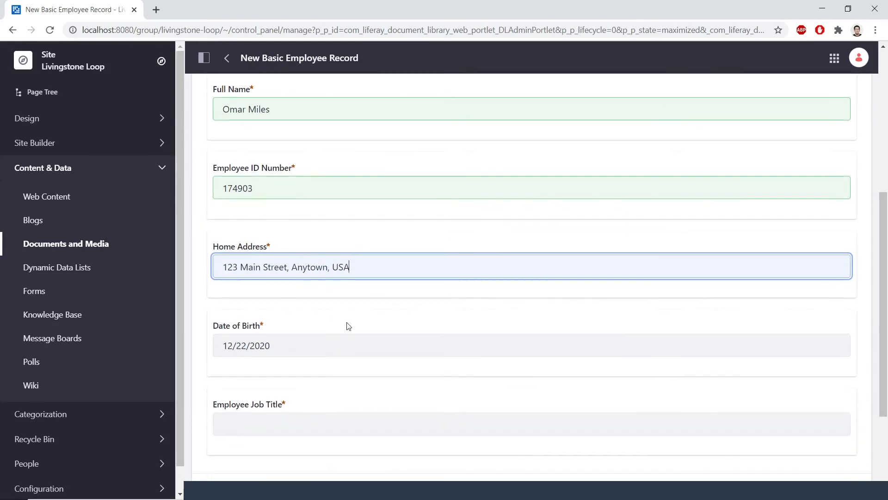
left_click(432, 345)
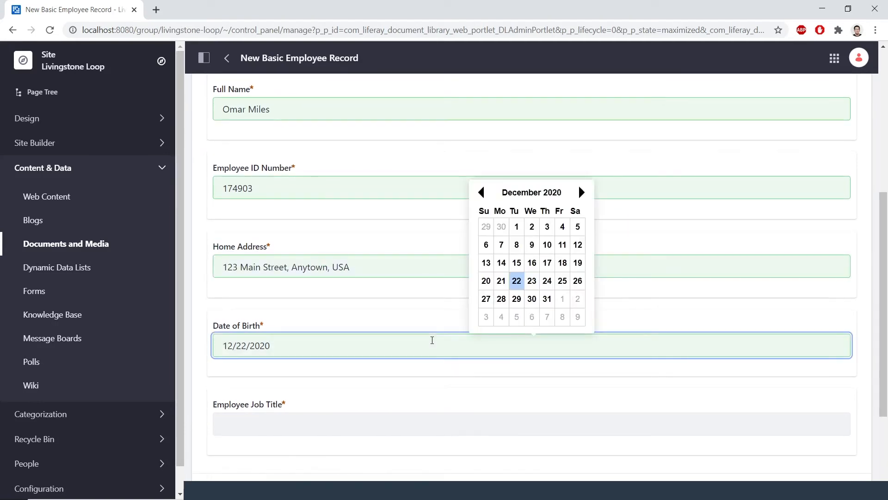
left_click(481, 193)
left_click_drag(223, 346, 287, 342)
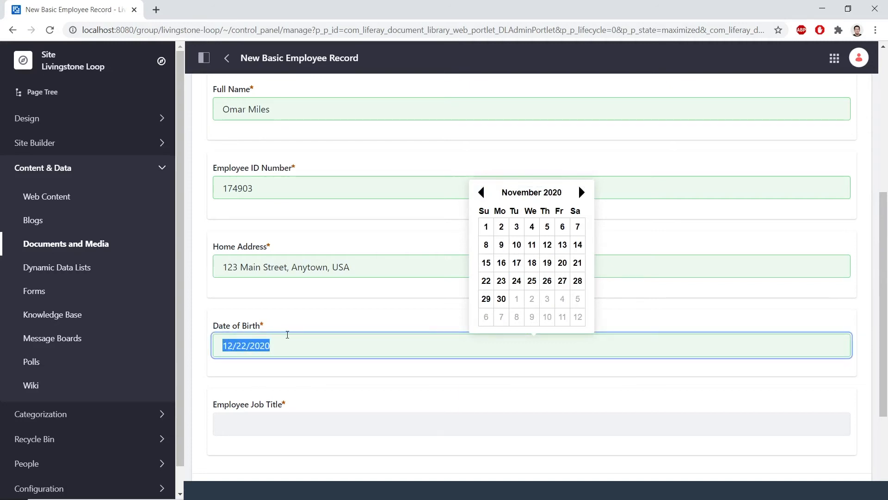
type("04/18/1983")
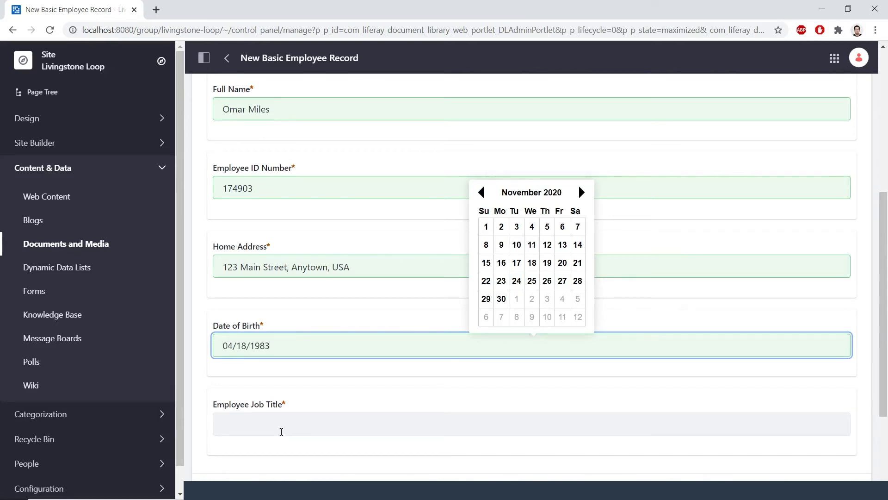
Set the Employee Job Title to 'Editor, Livingstone' and publish the record
left_click(284, 422)
scroll(289, 391, "down", 1)
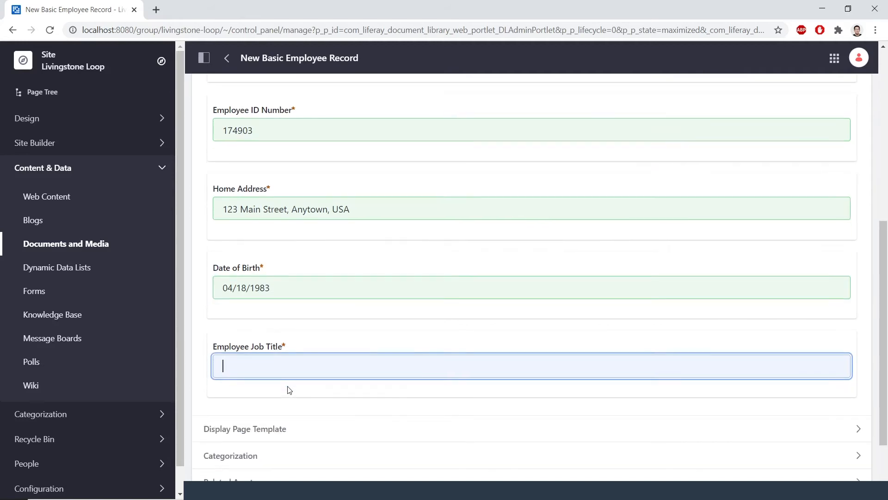
type("Editor, Livingst")
type("one Life")
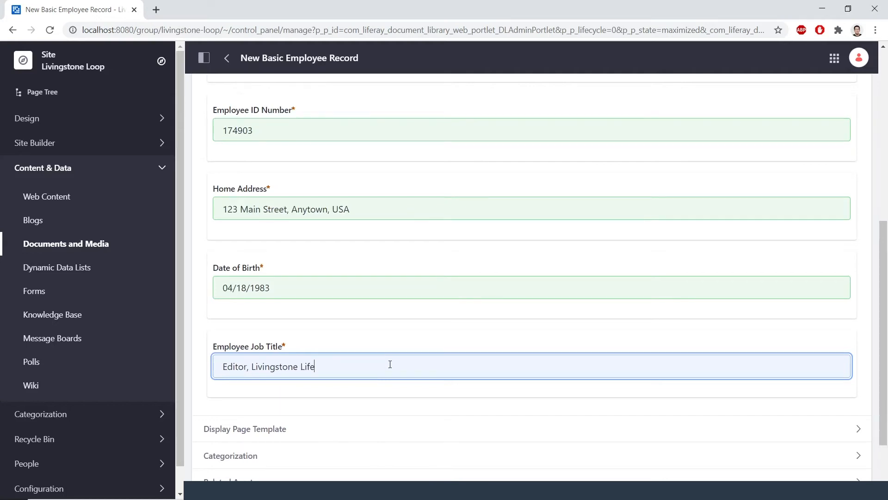
left_click(396, 348)
scroll(393, 349, "down", 2)
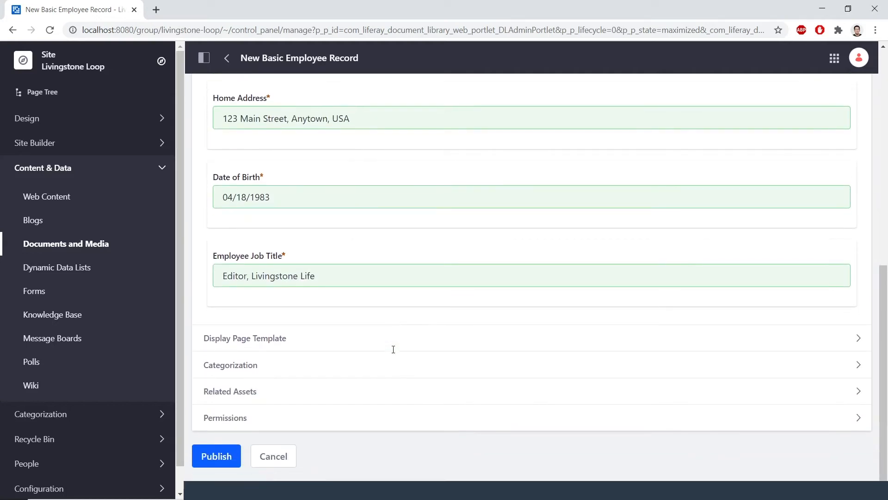
left_click(215, 457)
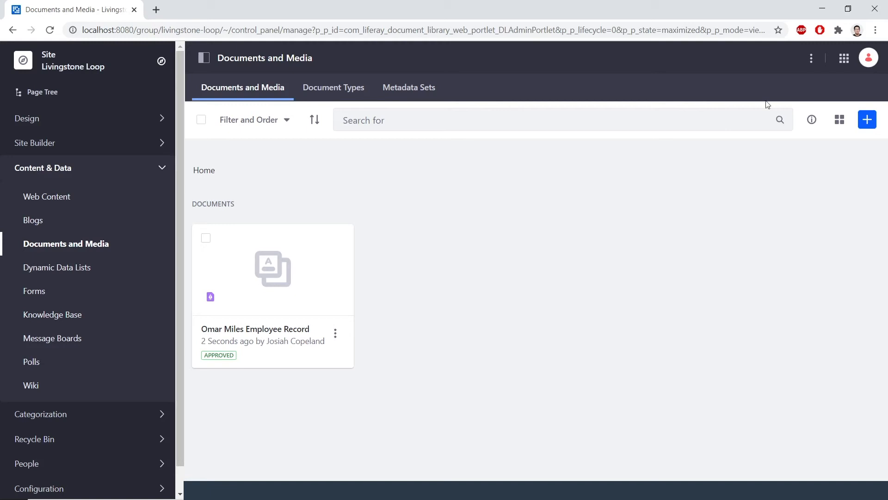
Switch to the Global site and open its Documents and Media document types list
left_click(844, 60)
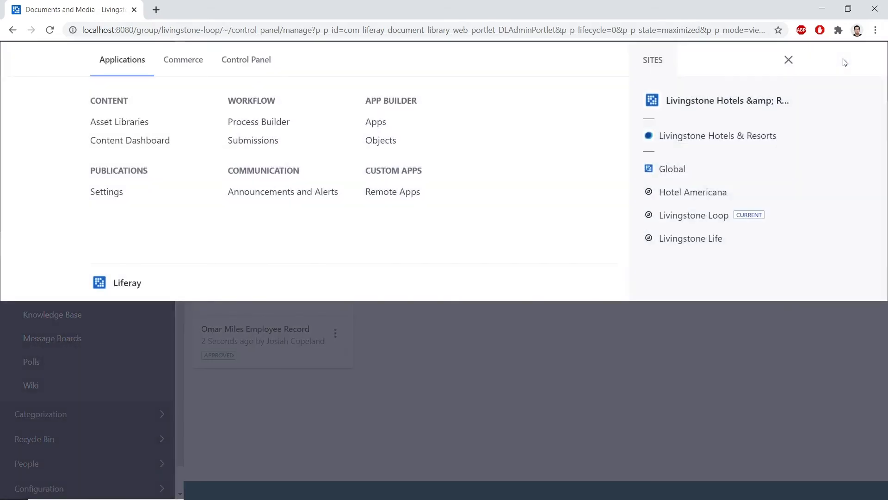
left_click(673, 169)
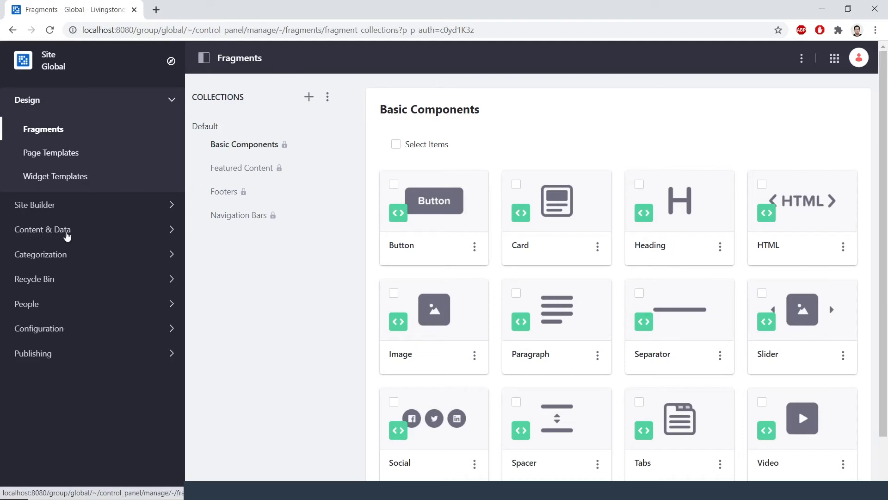
left_click(67, 234)
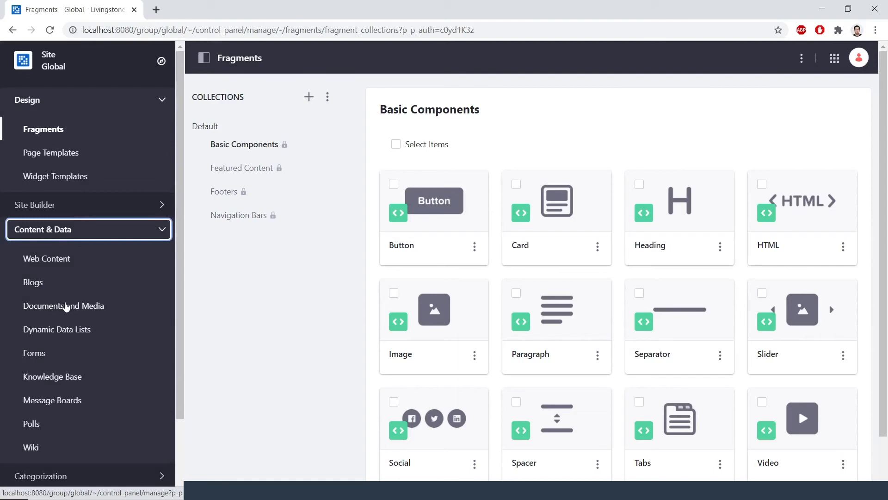
left_click(67, 305)
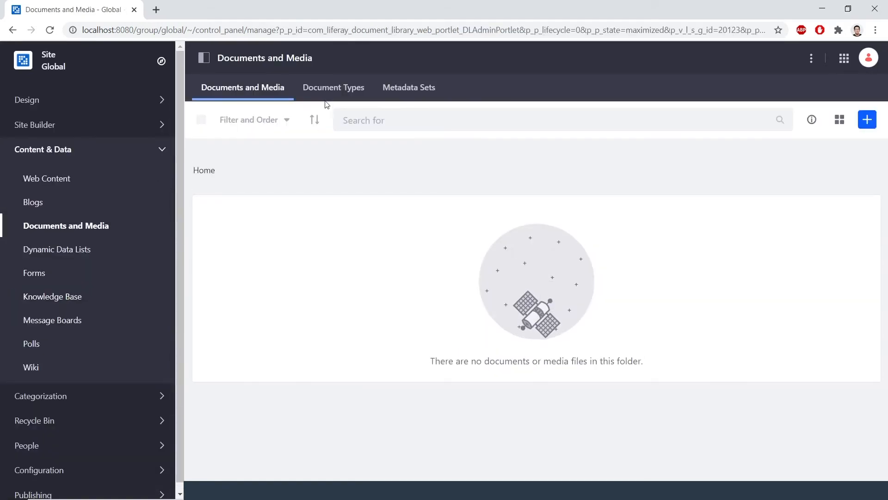
left_click(328, 92)
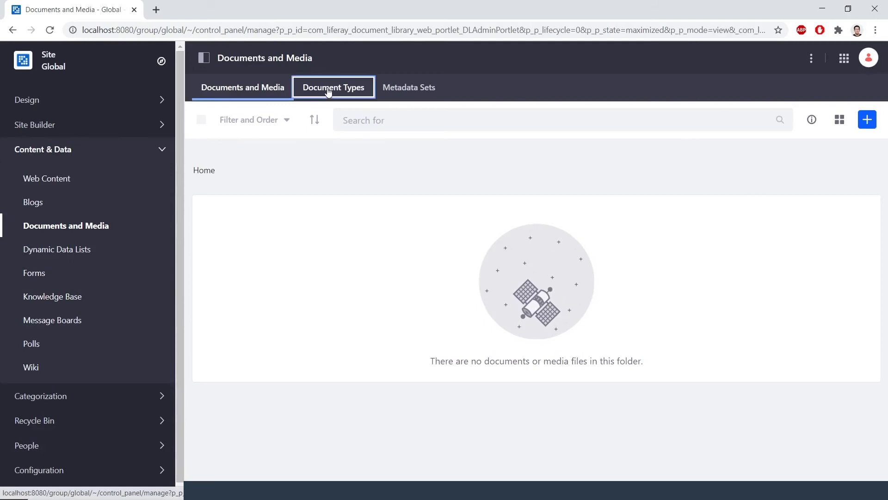
Start a new Global document type named 'Image Type' and scroll to the field palette
left_click(869, 122)
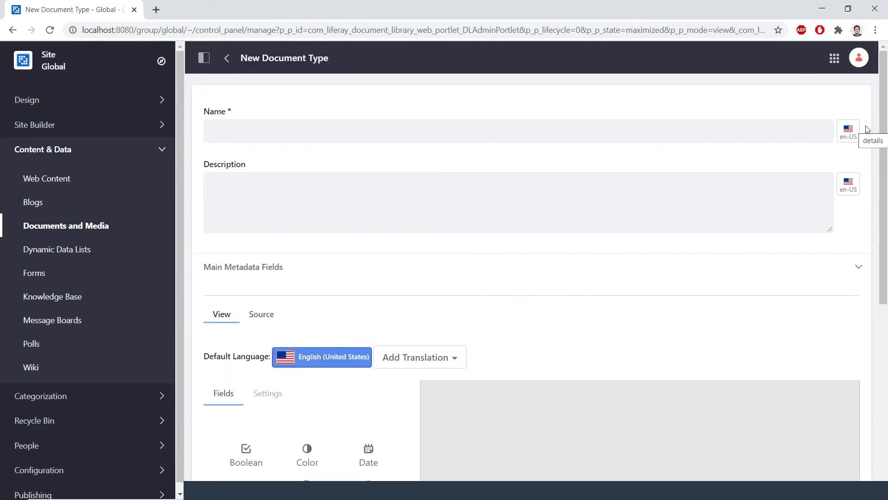
left_click(432, 123)
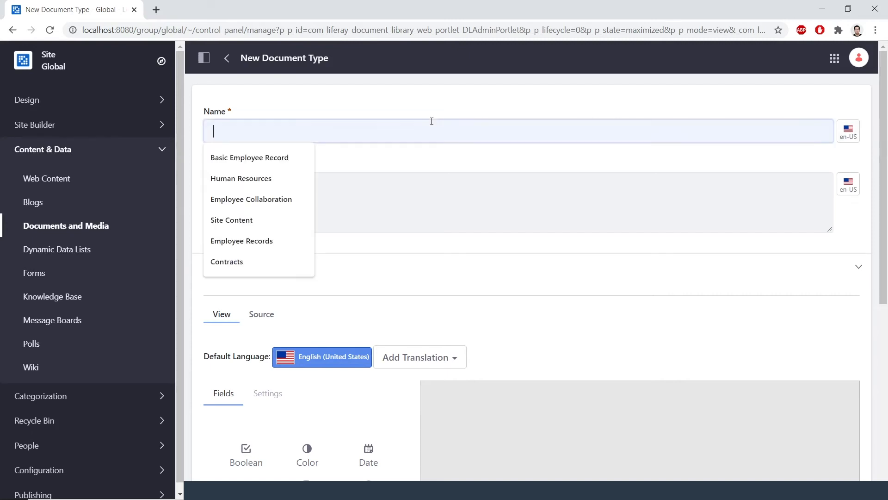
type("Image Type")
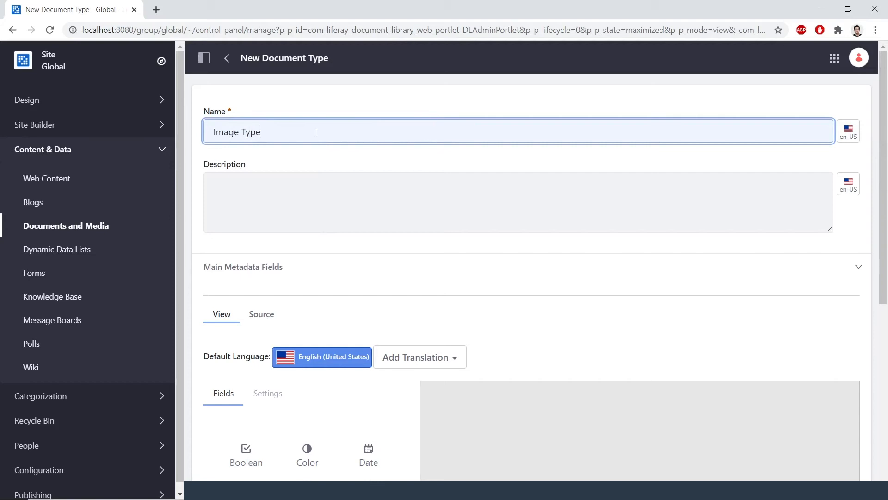
left_click(396, 225)
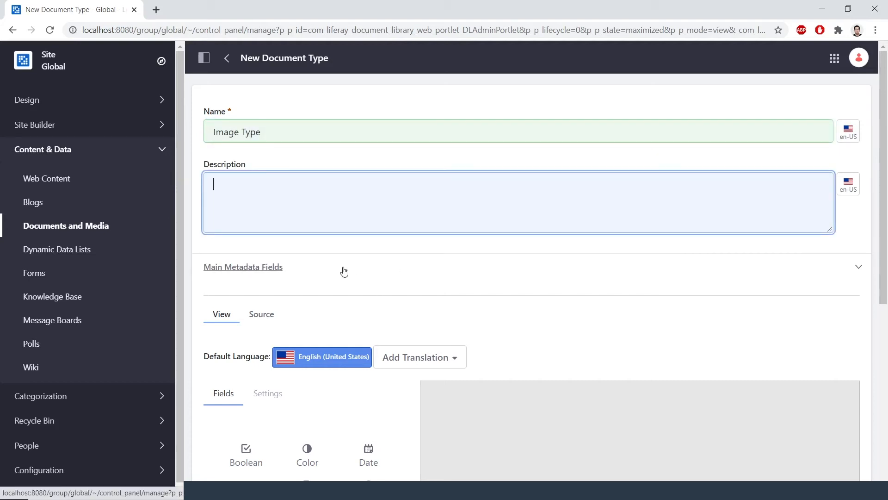
scroll(344, 270, "down", 4)
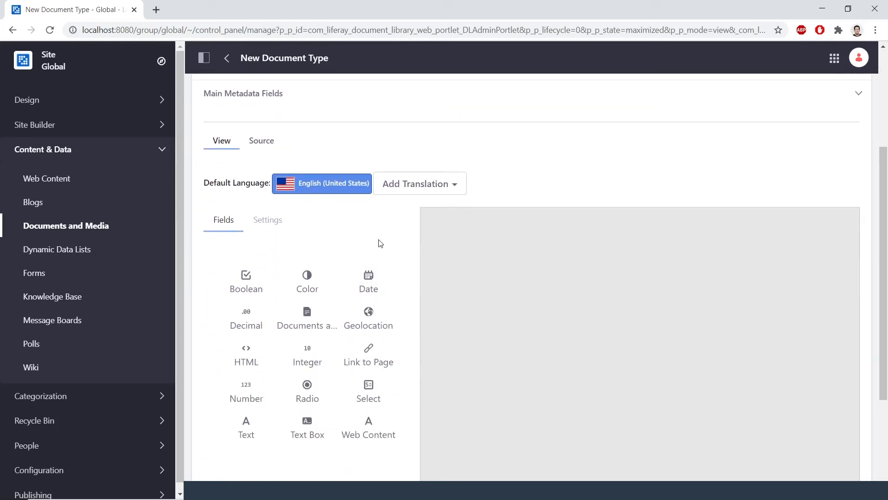
Add a Select field to the layout and label it 'Image Type'
left_click_drag(364, 390, 548, 265)
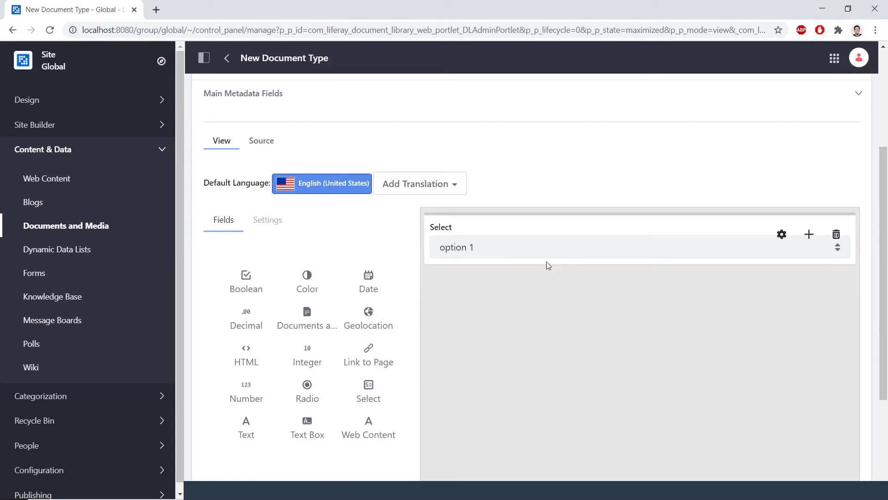
left_click(524, 224)
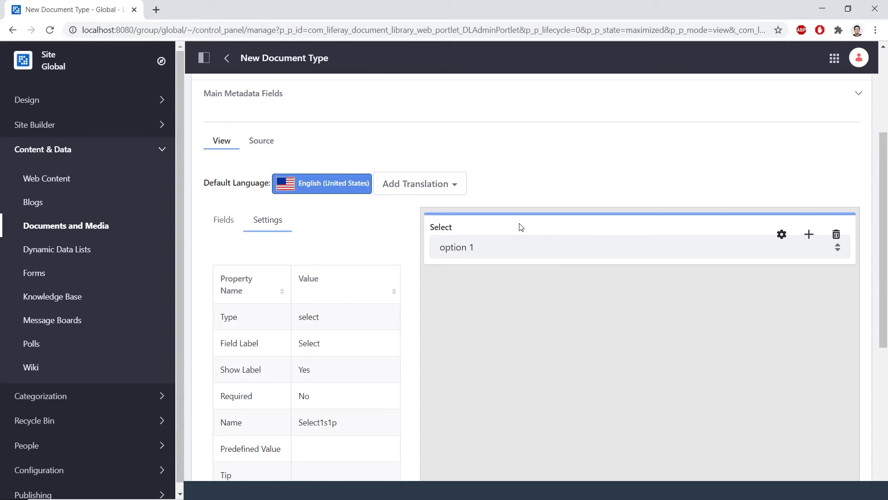
double_click(316, 345)
key("BackSpace")
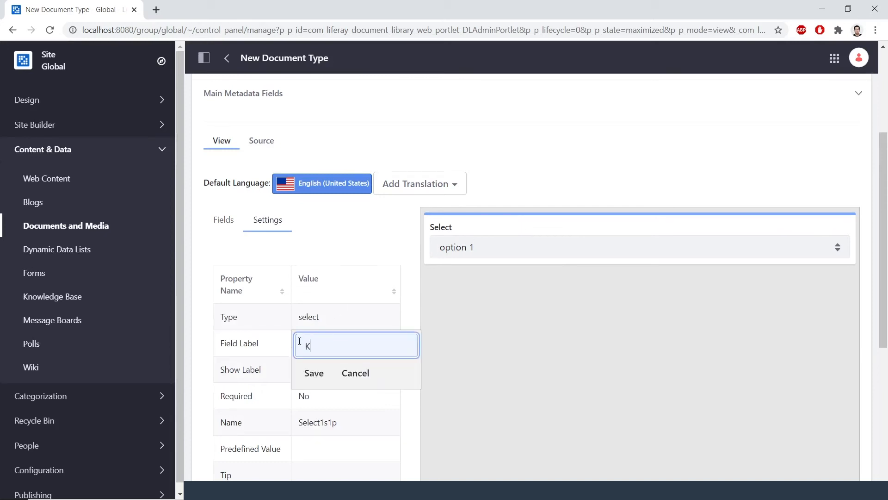
type("Image Type")
left_click_drag(300, 342, 318, 369)
left_click(314, 373)
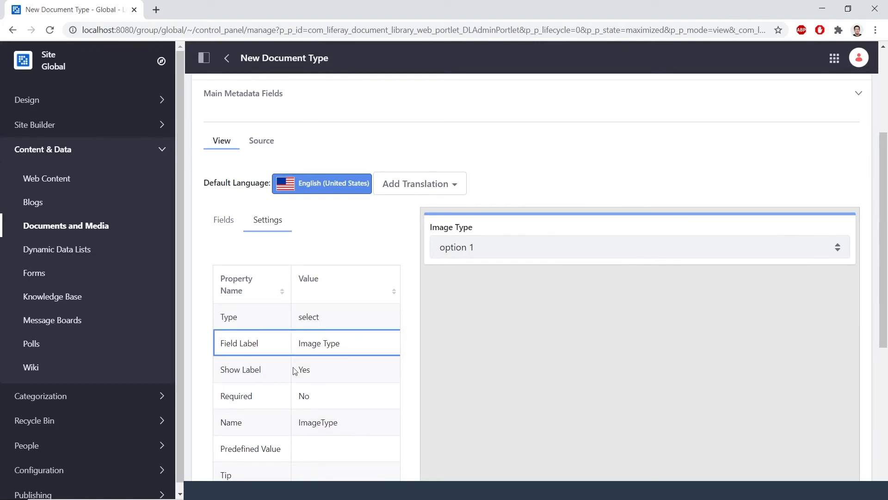
Set the first option's name and value to 'Front Page'
scroll(288, 375, "down", 4)
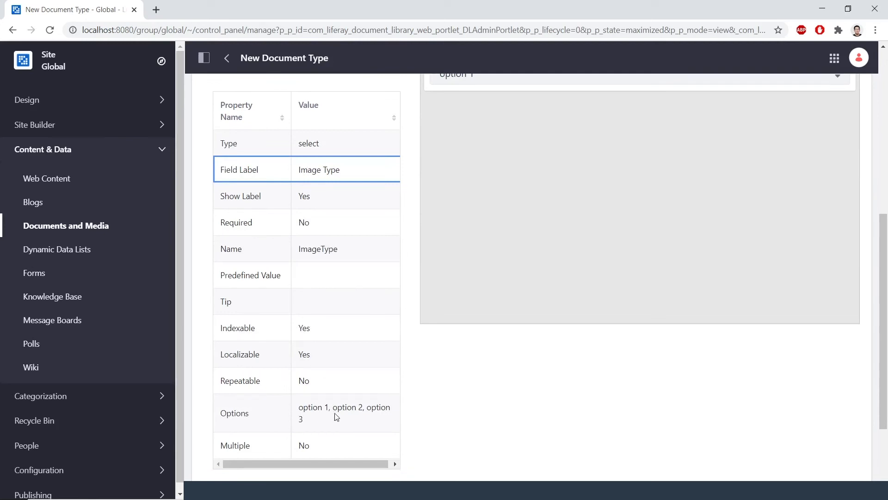
left_click(336, 409)
double_click(338, 408)
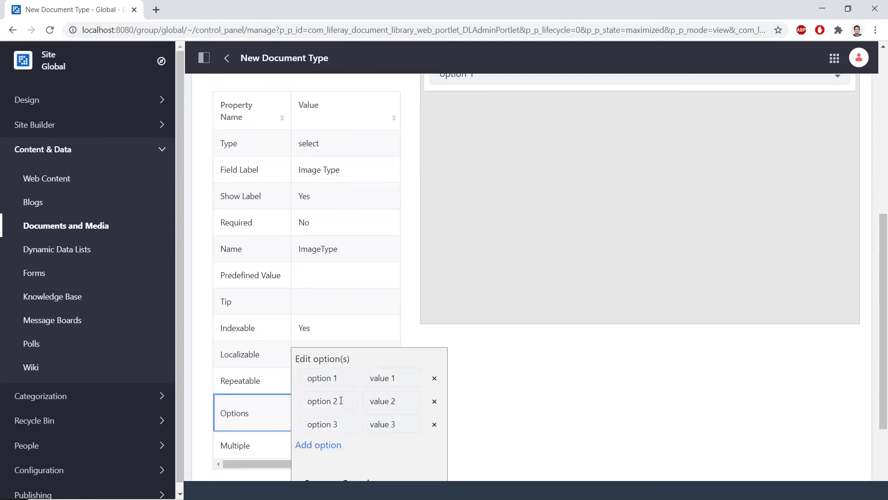
left_click(336, 378)
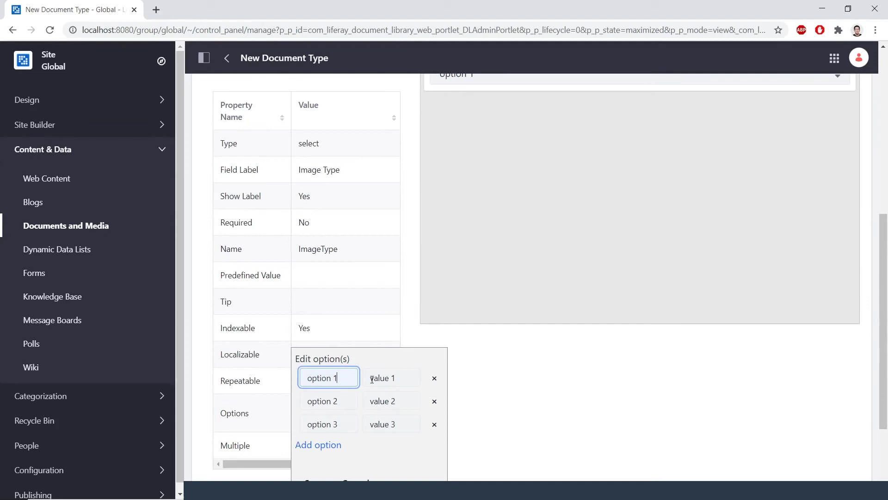
left_click_drag(354, 379, 274, 382)
type("Front Page")
key("ctrl+a")
key("ctrl+c")
left_click(391, 378)
key("ctrl+a")
key("ctrl+v")
Set the second and third options to 'Blog Entry' and 'Web Content', then save the options
left_click(341, 400)
key("ctrl+a")
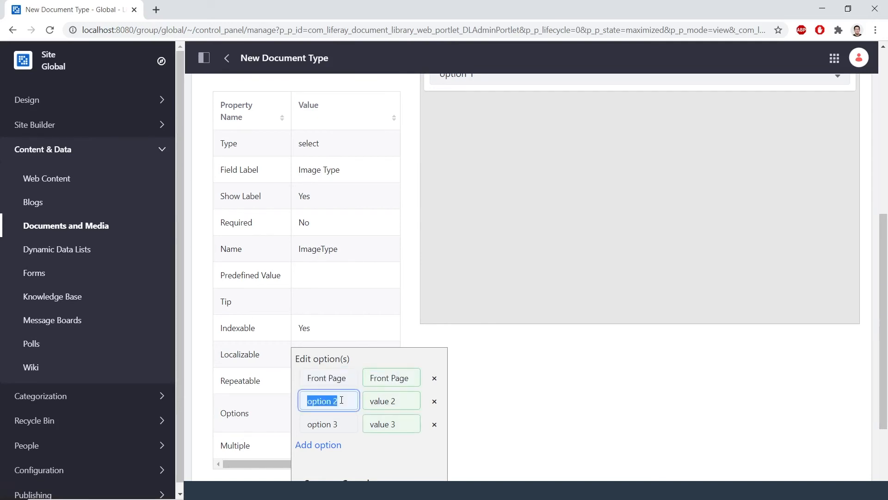
type("Blog Entry")
key("ctrl+a")
key("ctrl+c")
left_click(388, 403)
key("ctrl+a")
key("ctrl+v")
left_click(343, 426)
key("ctrl+a")
type("Web Content")
key("ctrl+a")
key("ctrl+c")
left_click(389, 425)
key("ctrl+a")
key("ctrl+v")
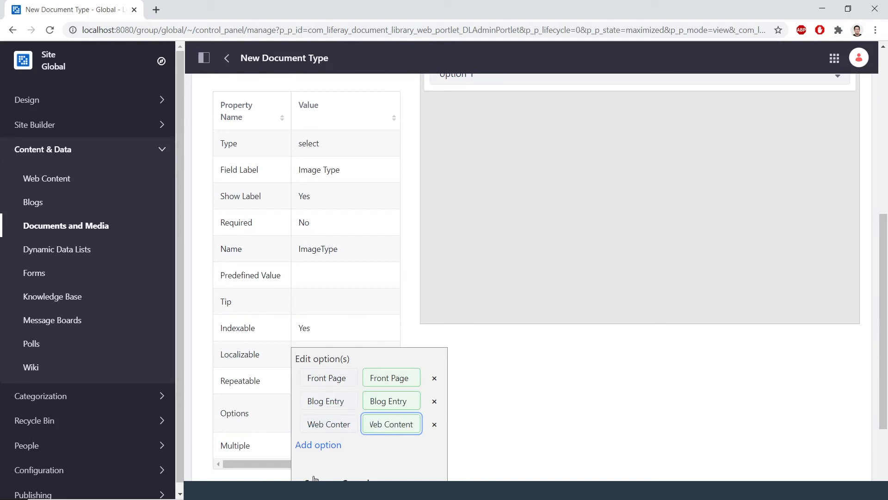
left_click(314, 481)
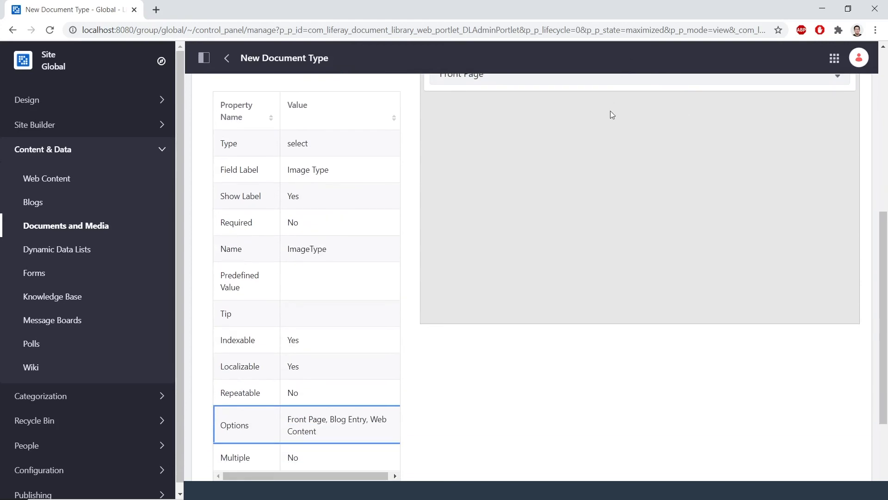
left_click(599, 134)
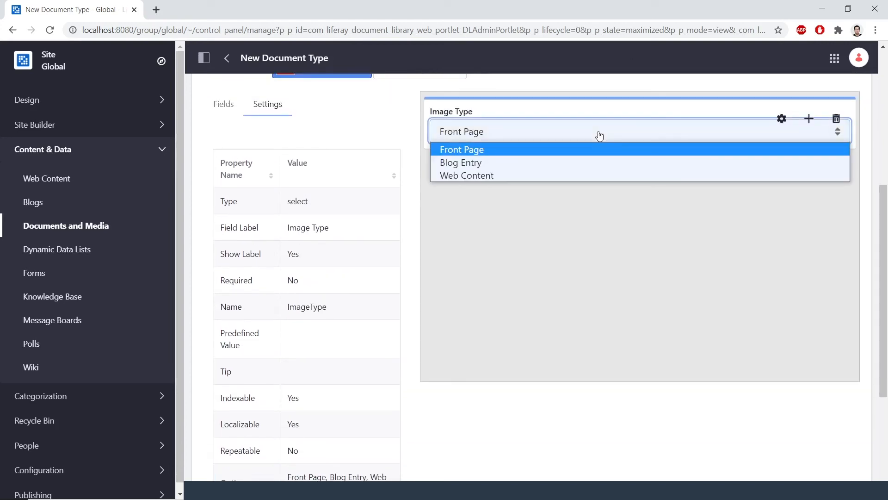
Save the Image Type document type and return to the Global documents folder
left_click(599, 136)
scroll(356, 272, "down", 3)
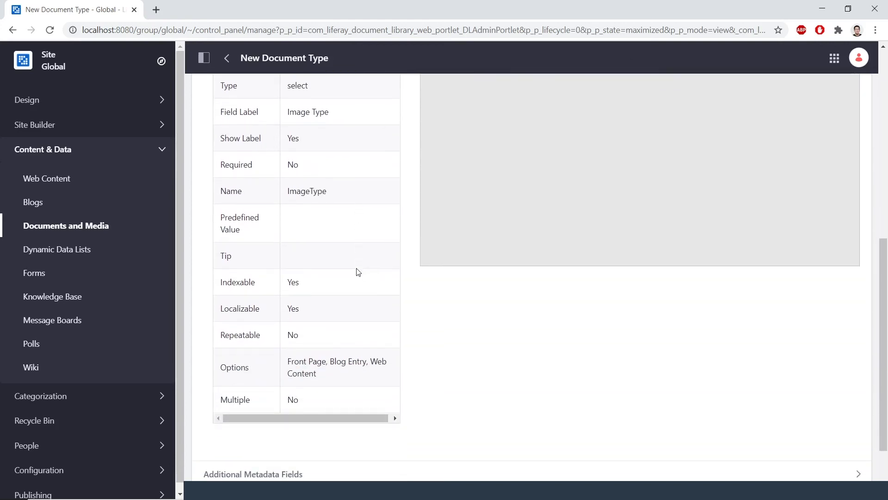
scroll(356, 272, "down", 2)
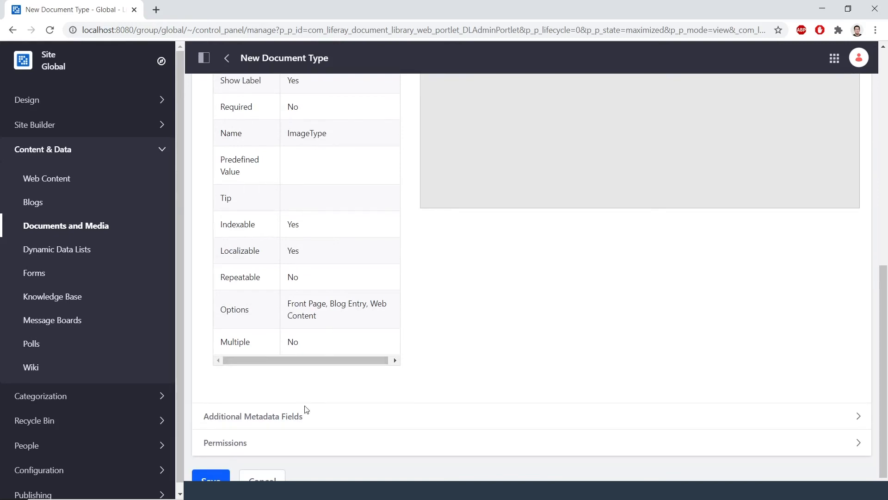
left_click(211, 476)
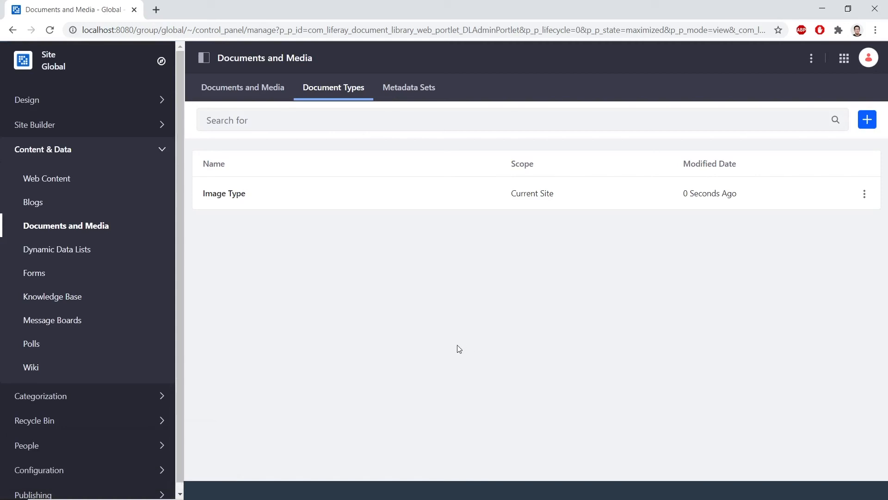
left_click(259, 89)
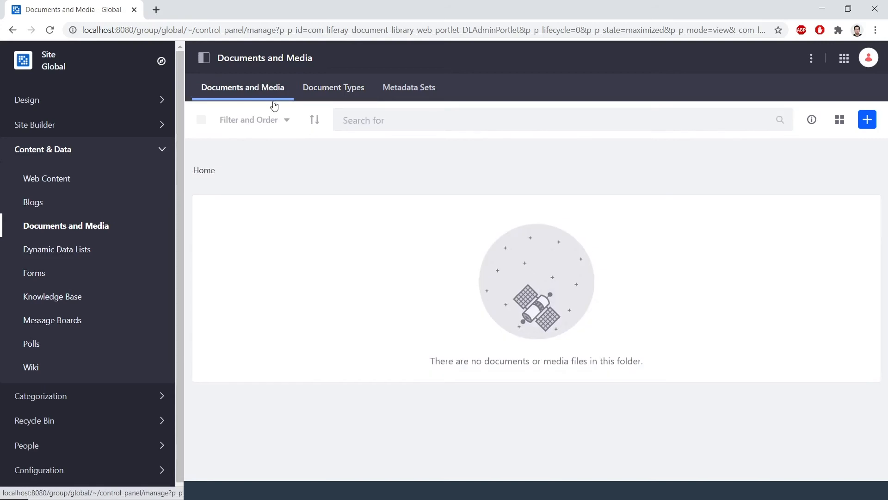
Create a new Image Type document from livingstone-banner-image, named 'Livivingstone Banner'
left_click(870, 125)
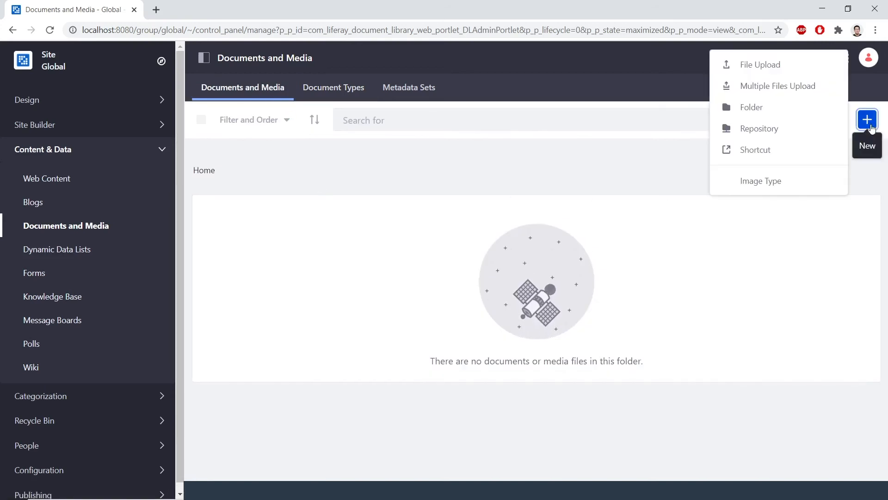
left_click(812, 184)
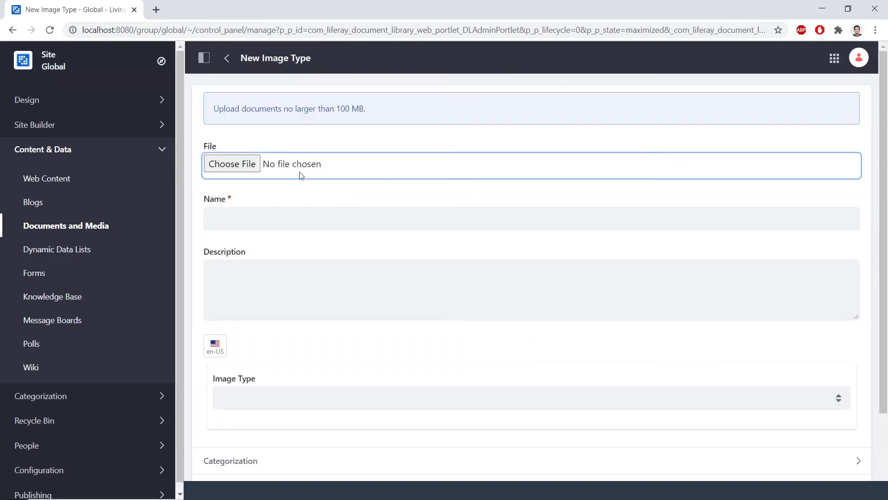
left_click(246, 166)
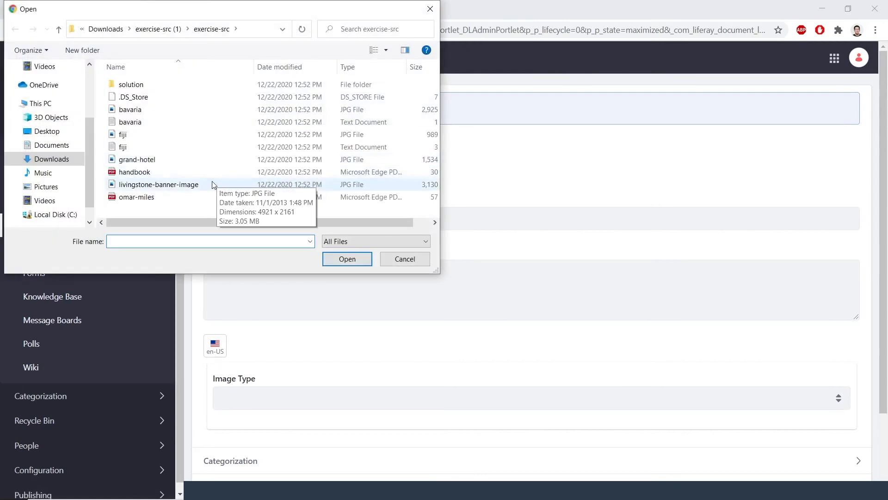
double_click(213, 185)
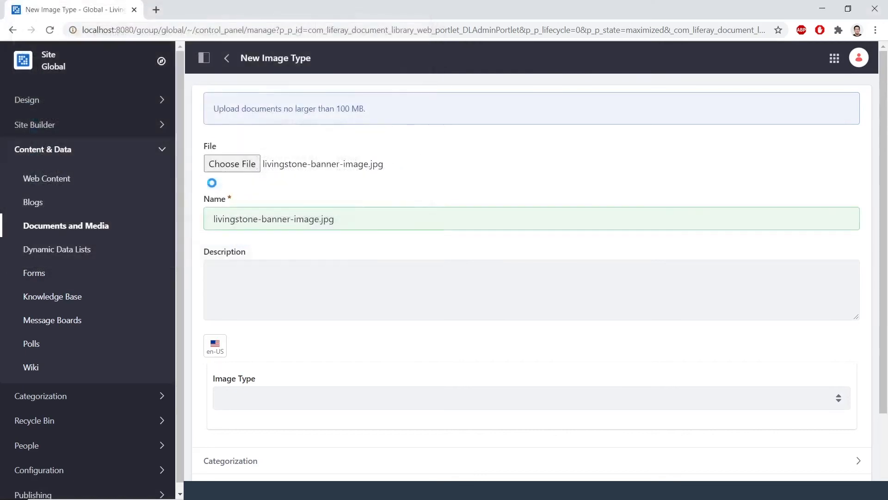
left_click(334, 222)
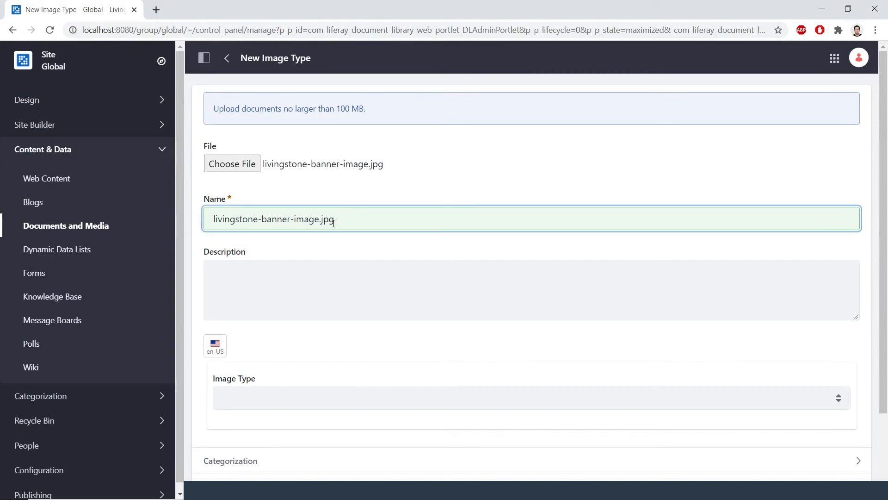
left_click_drag(350, 221, 200, 219)
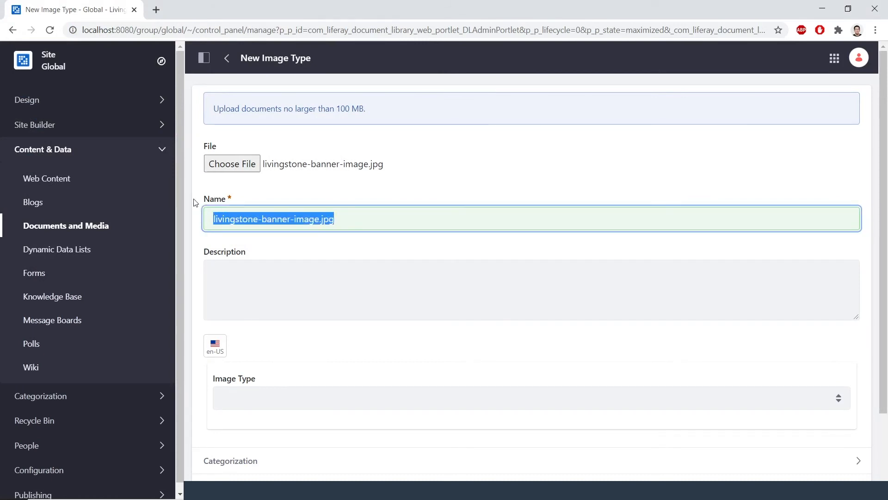
type("Livivingstone Banner")
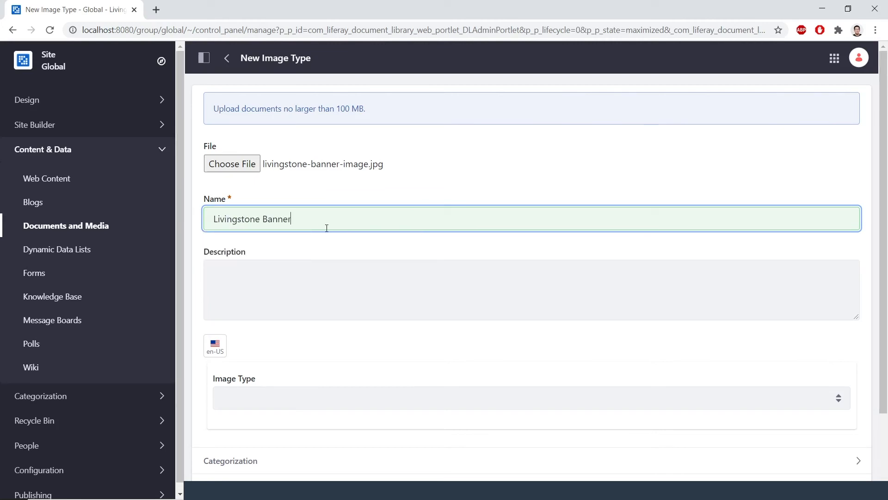
Set its Image Type to Front Page and publish the document
scroll(328, 239, "down", 2)
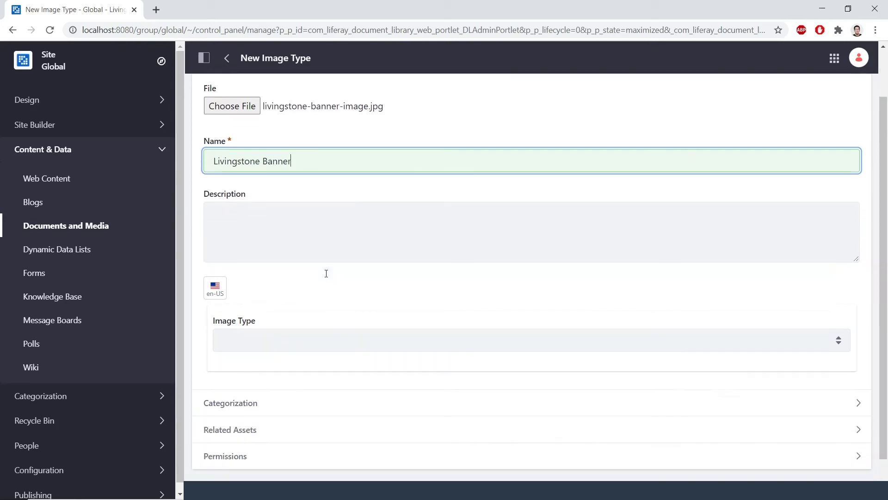
left_click(321, 342)
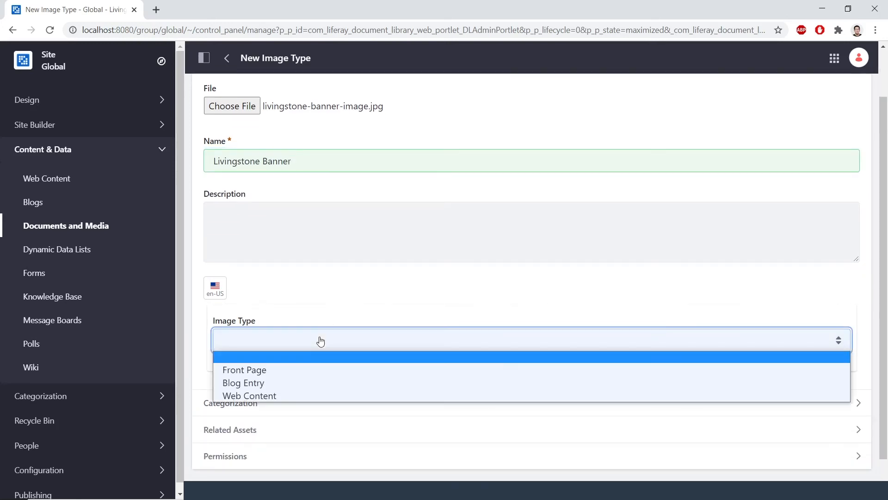
left_click(310, 370)
scroll(308, 369, "down", 1)
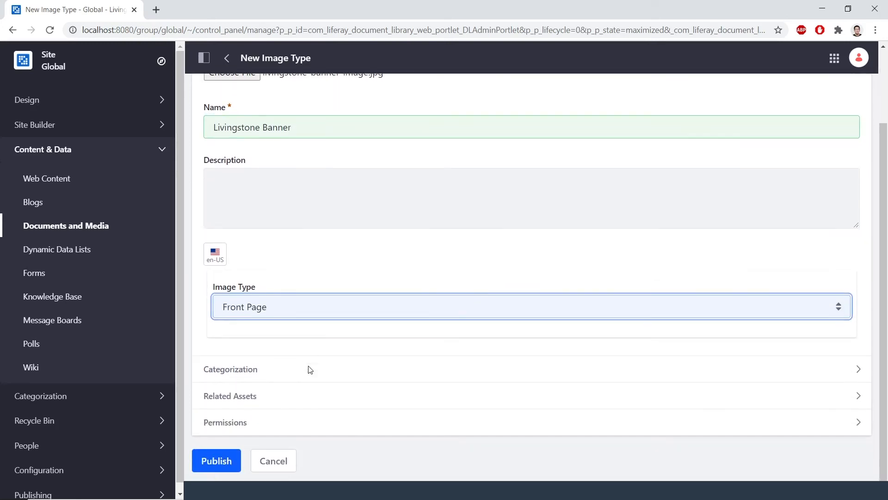
left_click(216, 456)
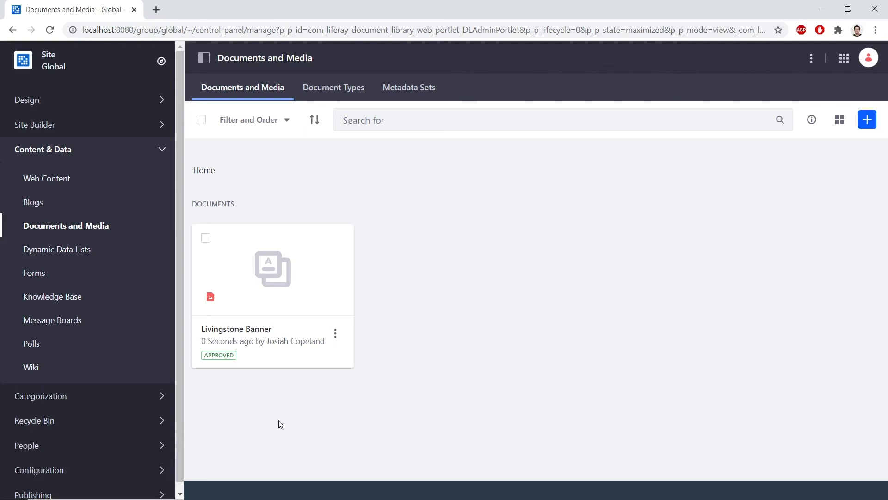
Create a Basic Web Content article titled 'Livingstone Banner' and bring up the image picker in its body
left_click(55, 181)
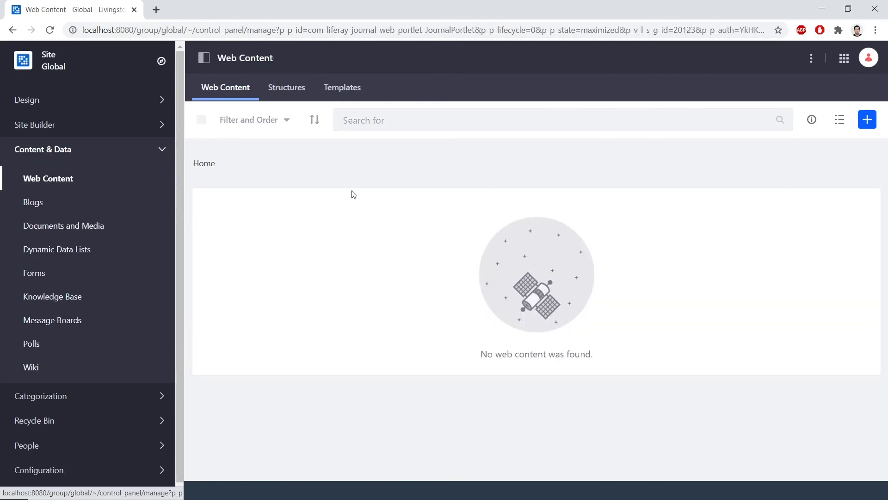
left_click(870, 123)
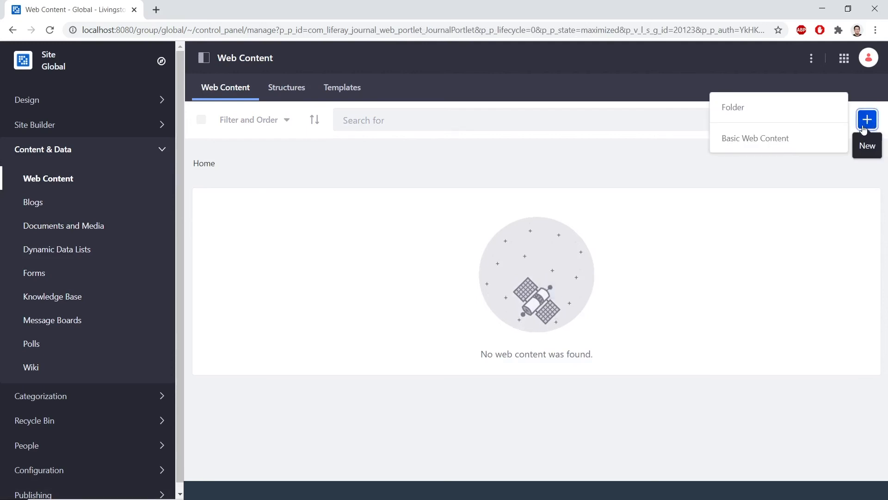
left_click(816, 140)
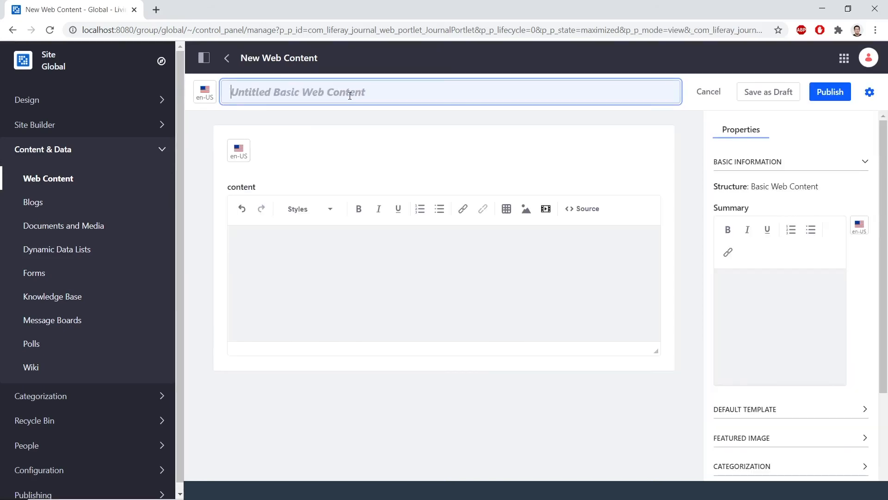
left_click(350, 95)
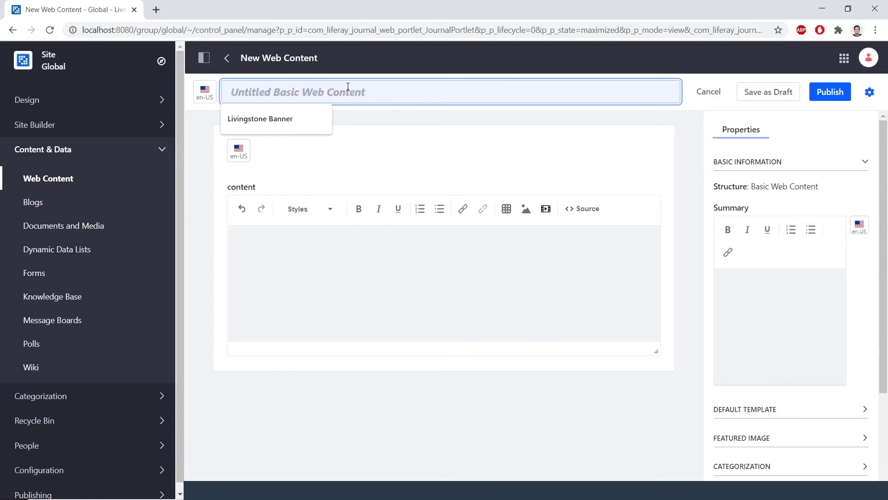
type("Livingstone Banner")
left_click(371, 283)
left_click(371, 271)
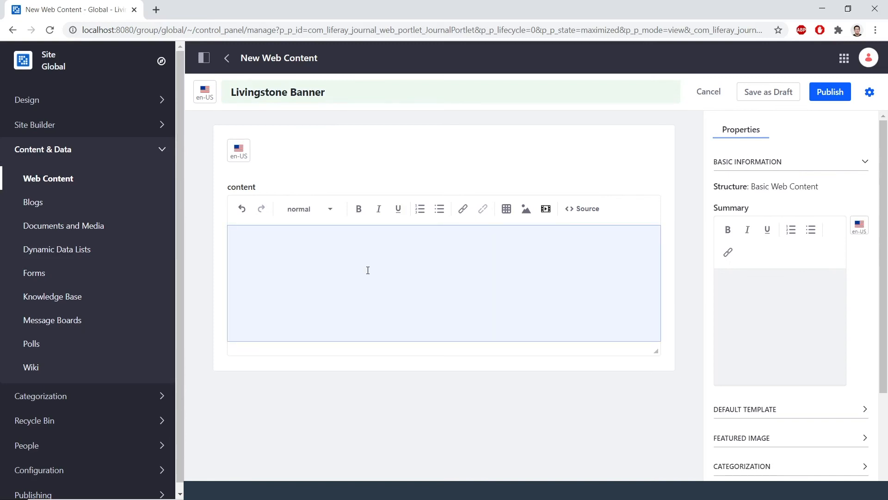
left_click(524, 211)
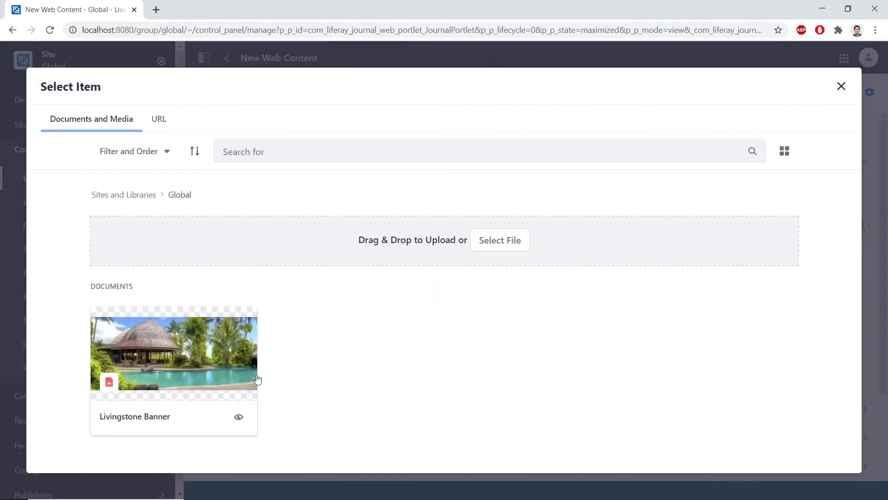
Insert the Livingstone Banner image and type the caption 'Livingstone Hotels & Resorts' below it
left_click(206, 372)
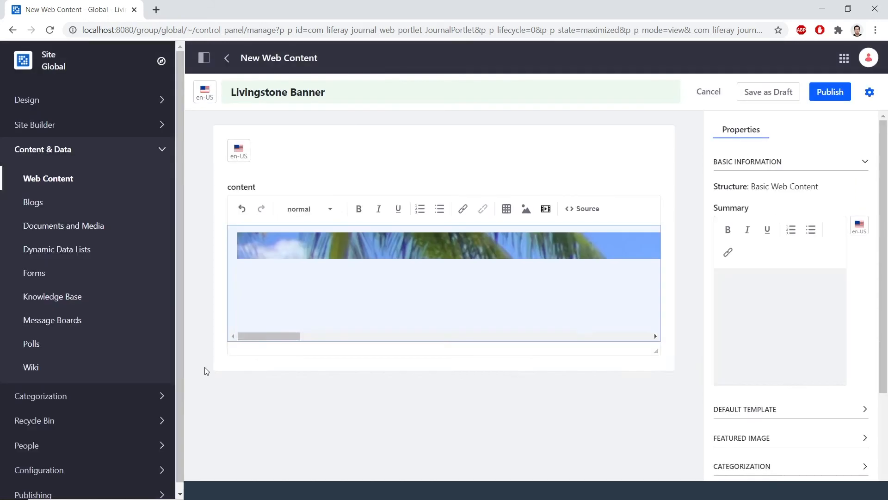
scroll(509, 343, "down", 5)
scroll(509, 333, "down", 10)
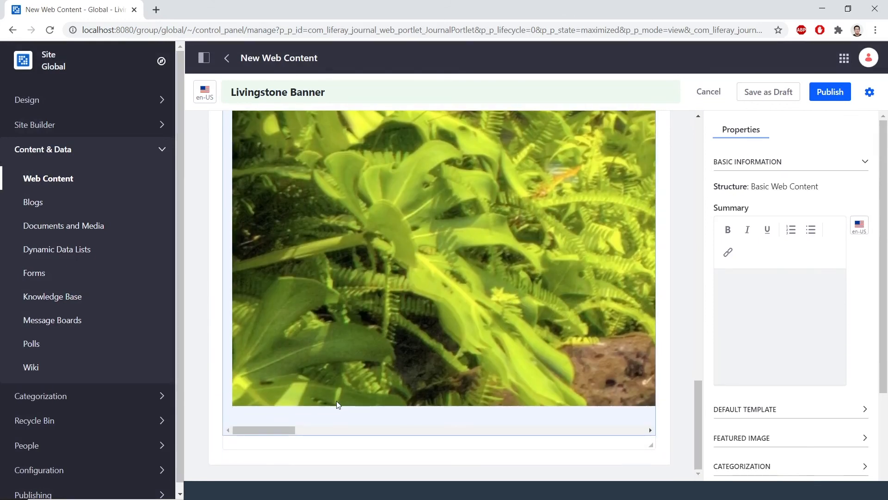
type("ivingstone Hotels & Resorts")
Format the 'Livingstone Hotels & Resorts' line as Heading 1
triple_click(229, 412)
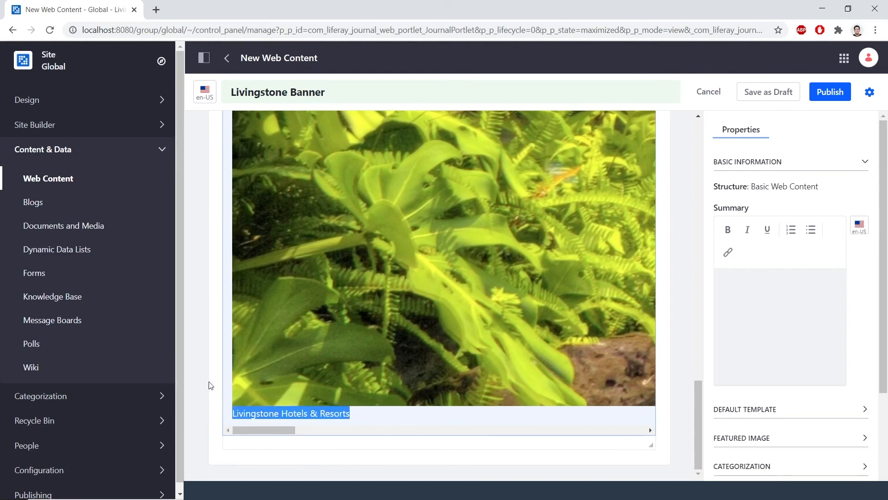
scroll(194, 314, "up", 15)
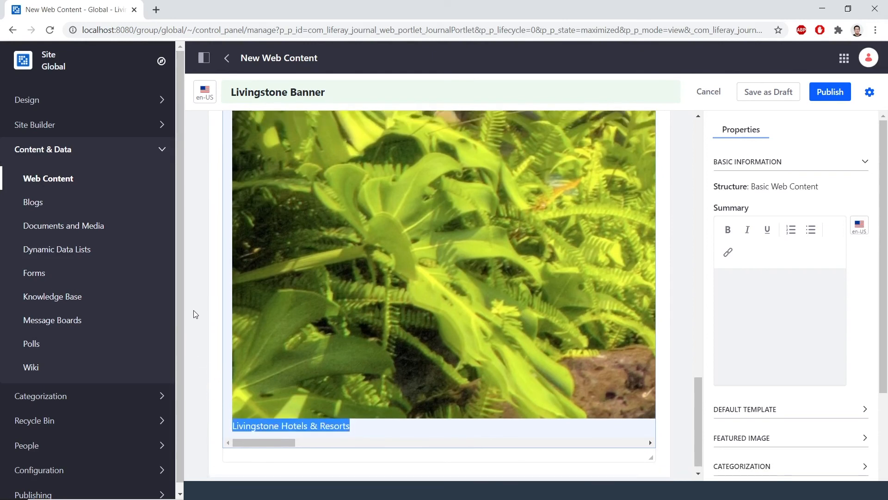
scroll(218, 280, "up", 3)
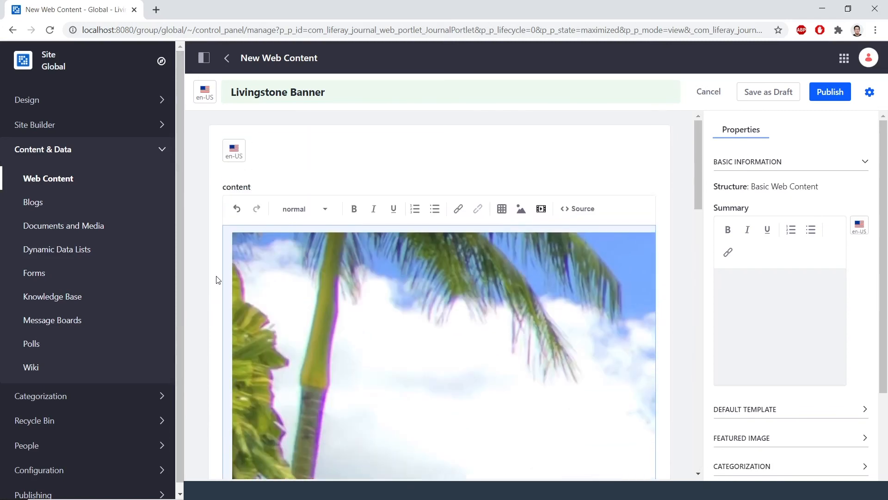
left_click(292, 212)
left_click(300, 255)
scroll(214, 250, "down", 8)
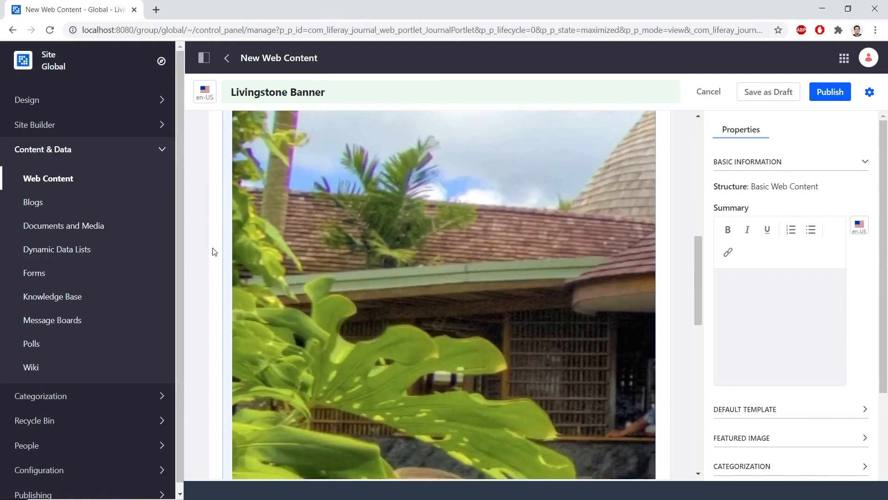
scroll(214, 251, "down", 5)
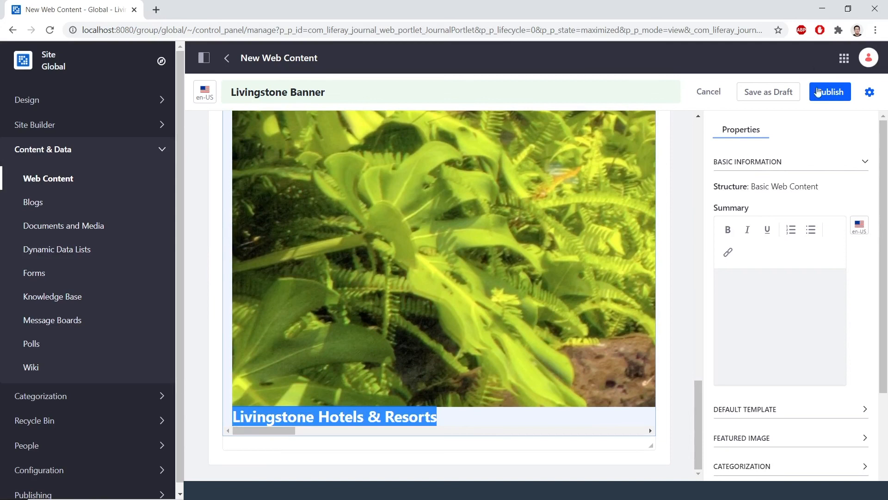
Publish the Livingstone Banner article and open the Hotel Landing Page template under Design > Page Templates
left_click(818, 92)
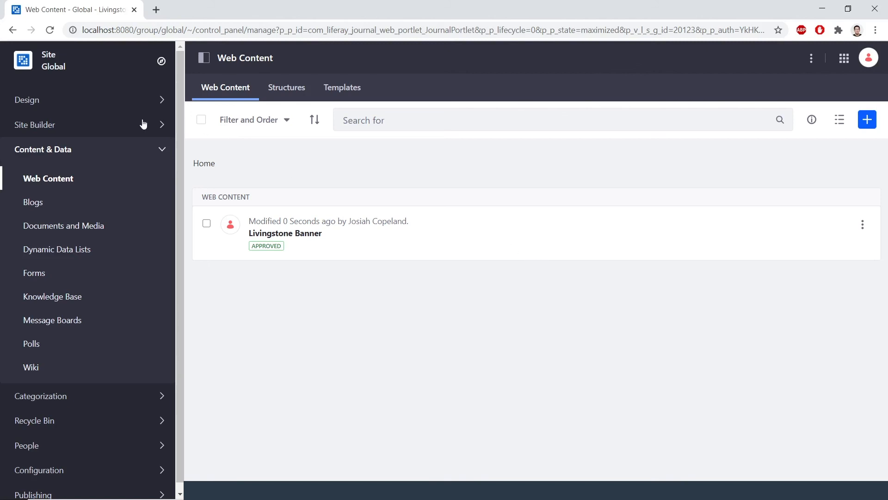
left_click(84, 108)
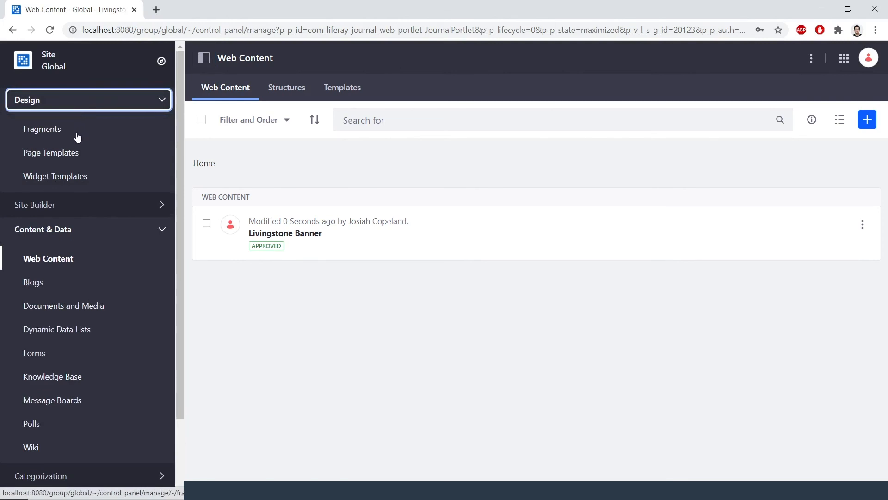
left_click(67, 154)
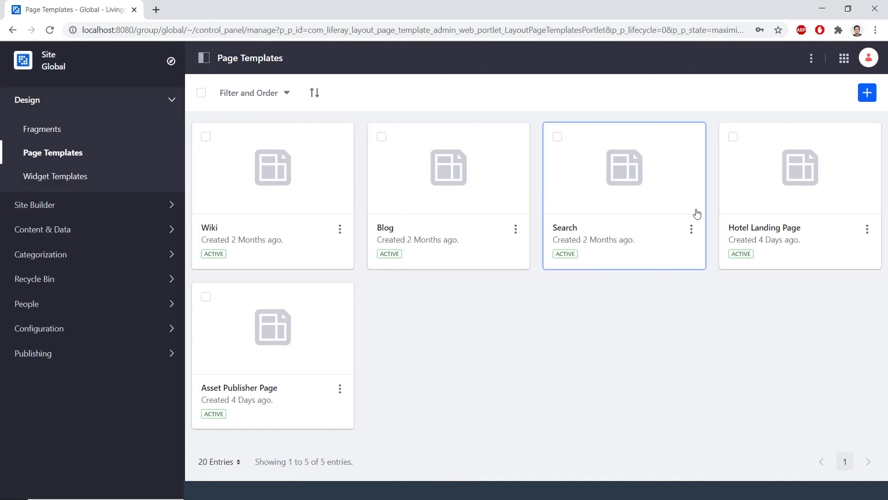
left_click(764, 227)
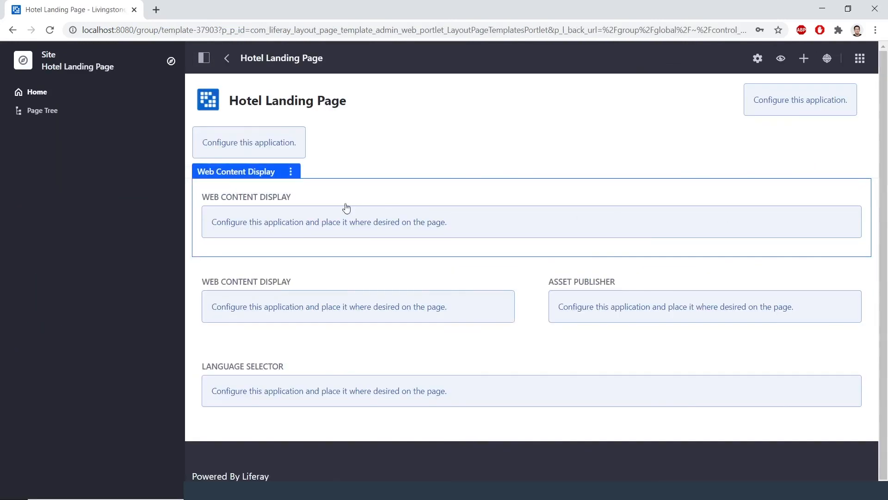
Point the template's top Web Content Display at the Global site's Livingstone Banner article and save
left_click(291, 173)
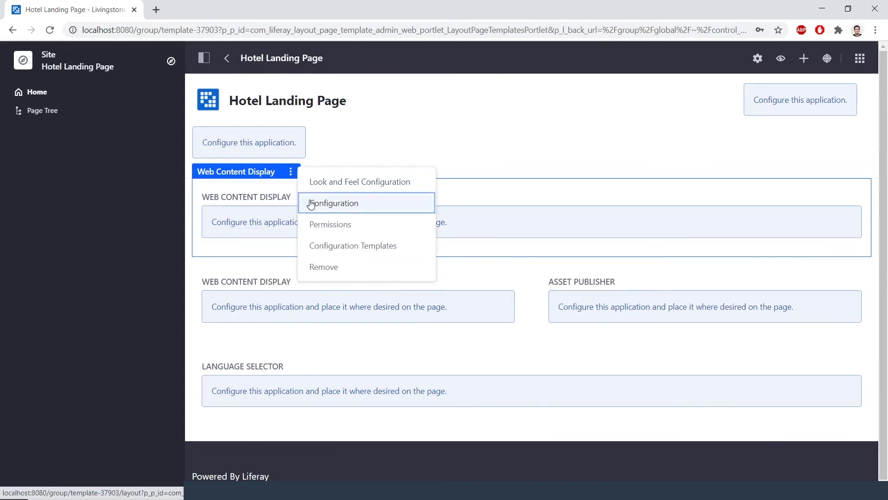
left_click(311, 204)
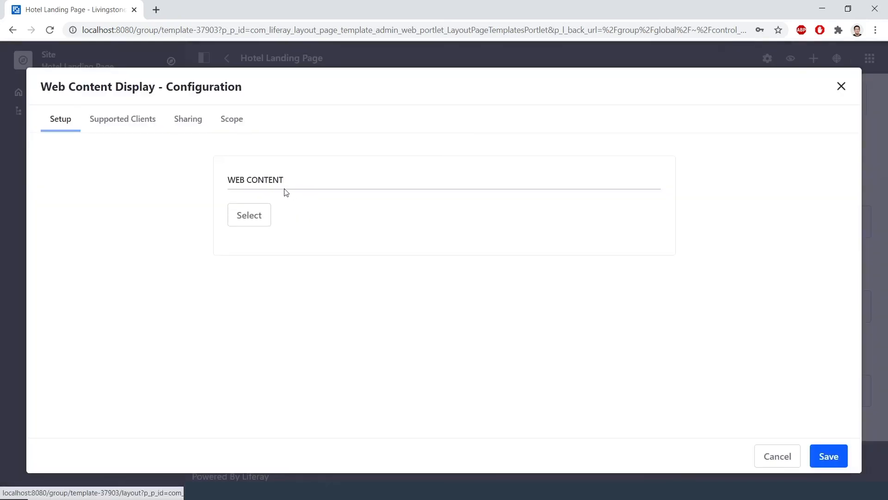
left_click(263, 216)
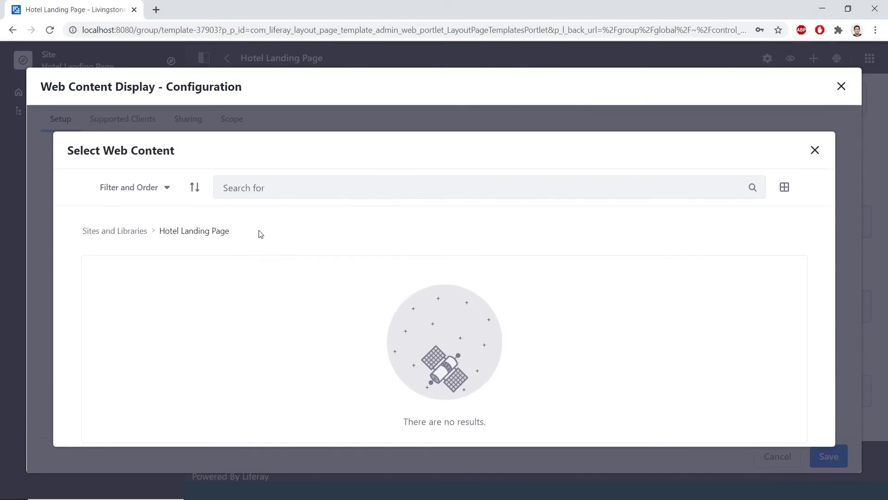
left_click(133, 235)
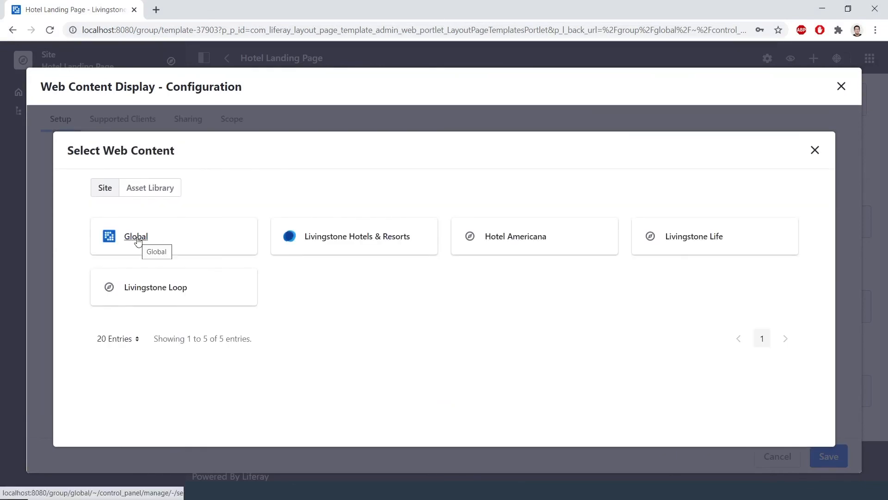
left_click(138, 239)
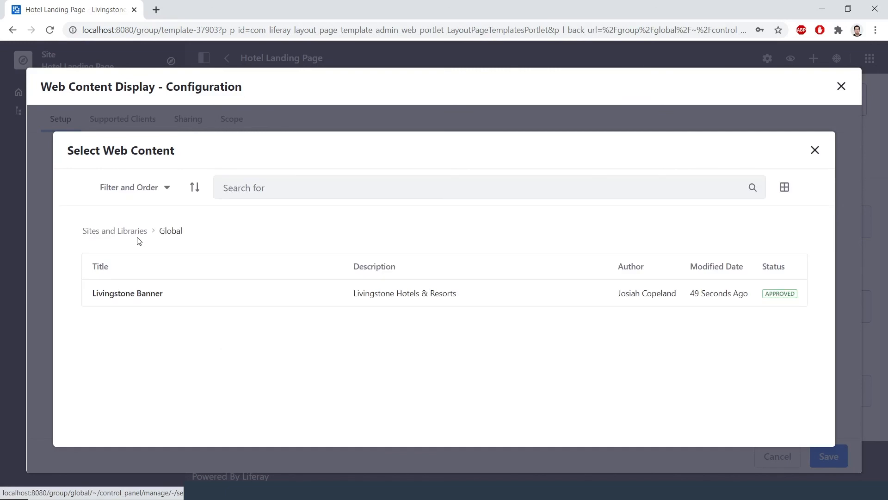
left_click(141, 296)
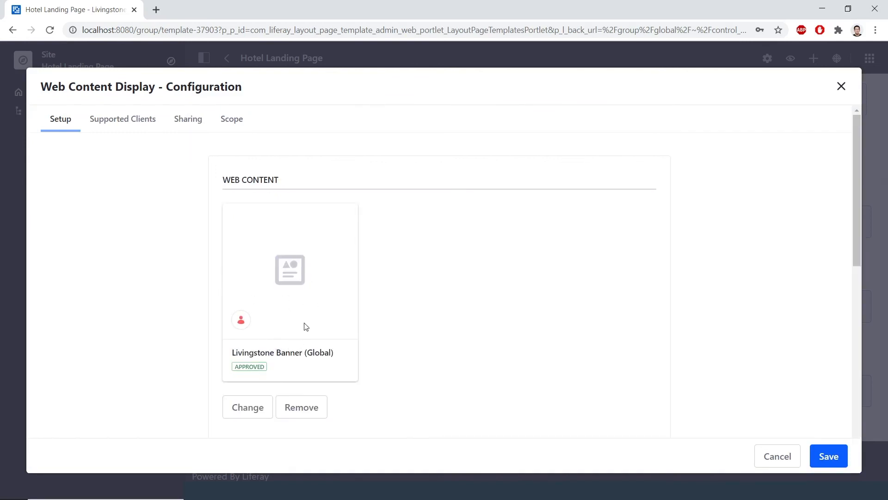
left_click(833, 455)
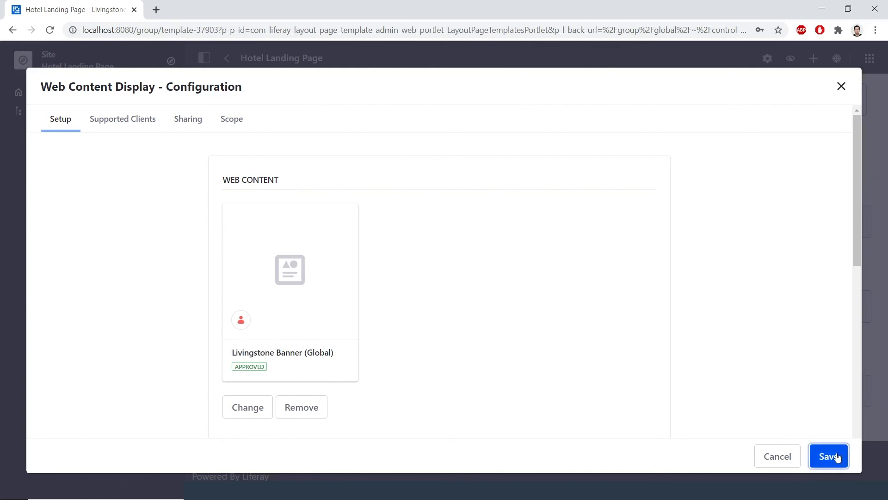
left_click(841, 86)
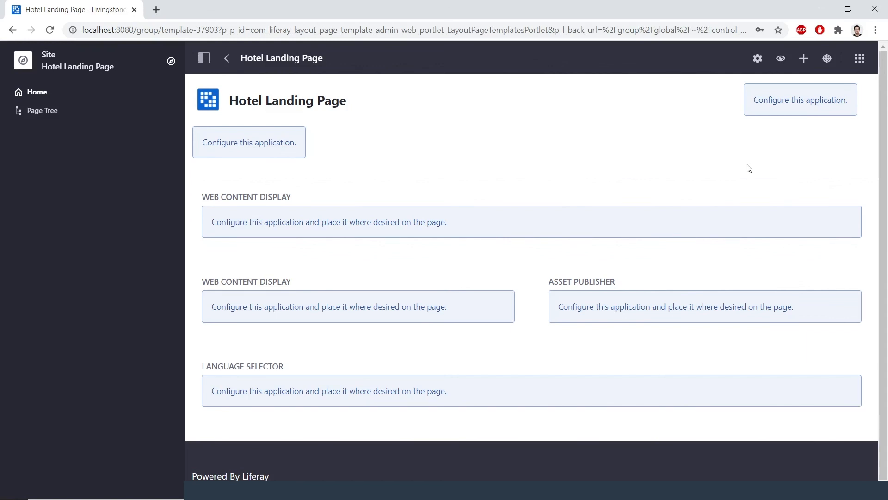
left_click(859, 59)
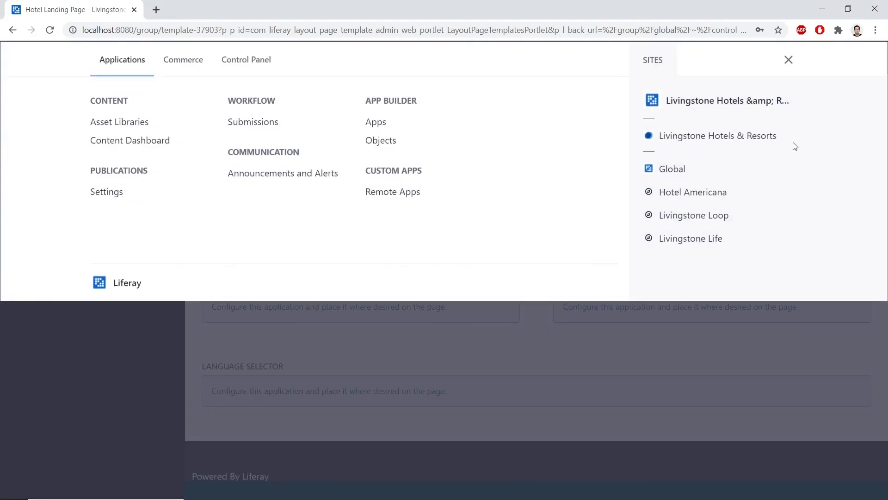
Switch to the Hotel Americana site and show its Site Builder > Pages list
left_click(720, 196)
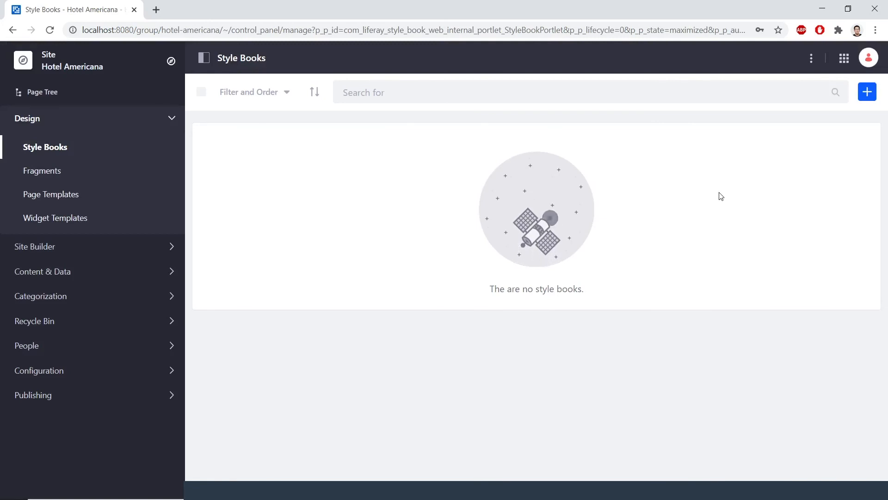
left_click(145, 250)
left_click(81, 277)
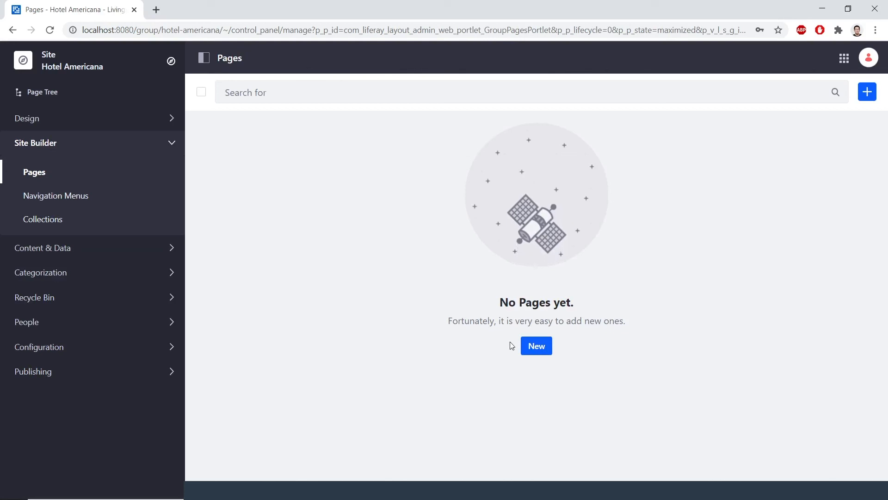
Add a public page named 'Home' from the Global Hotel Landing Page template and save it
left_click(540, 350)
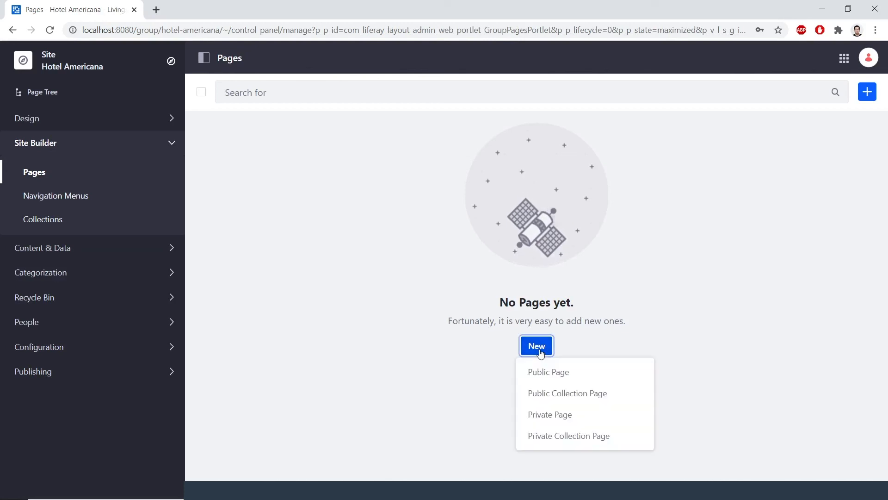
left_click(537, 371)
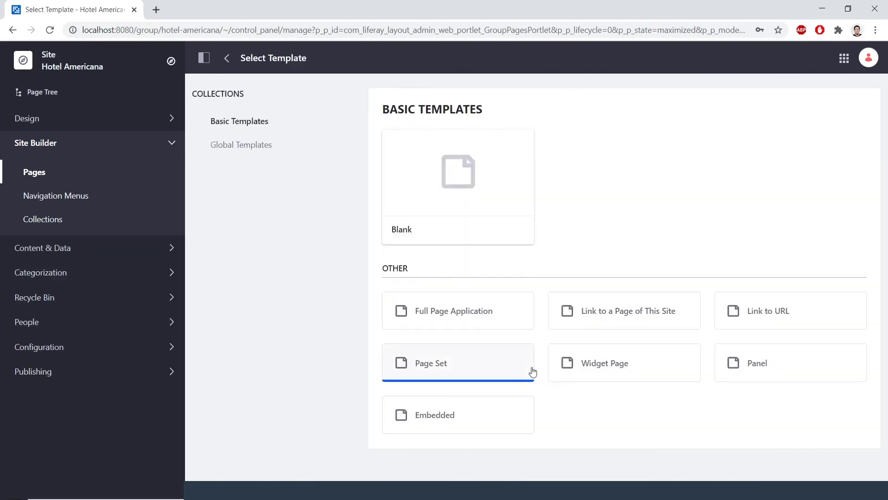
left_click(258, 144)
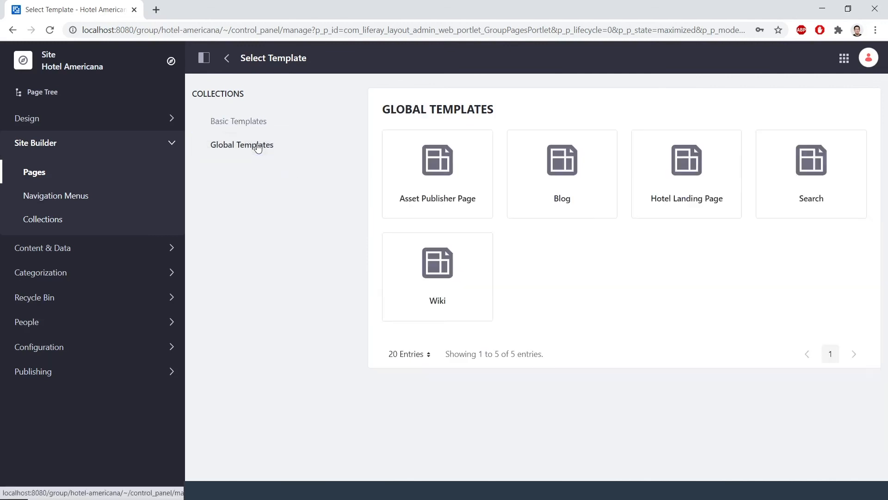
left_click(665, 200)
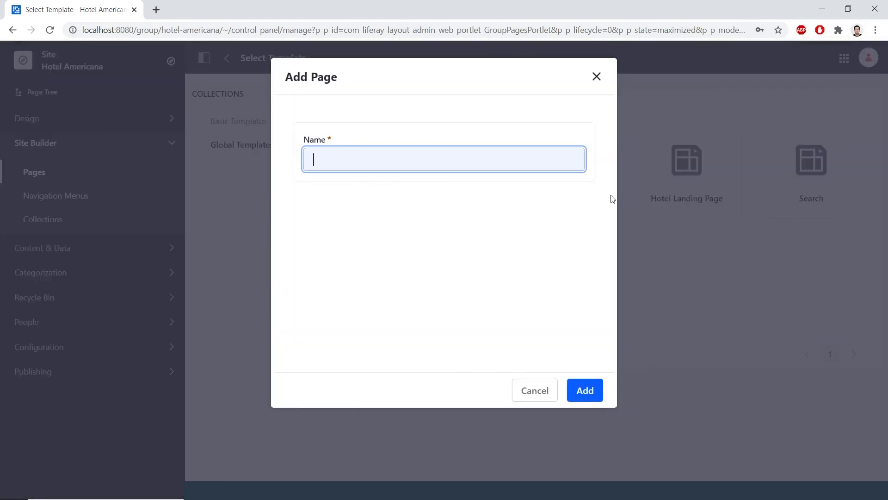
type("Home")
left_click(590, 392)
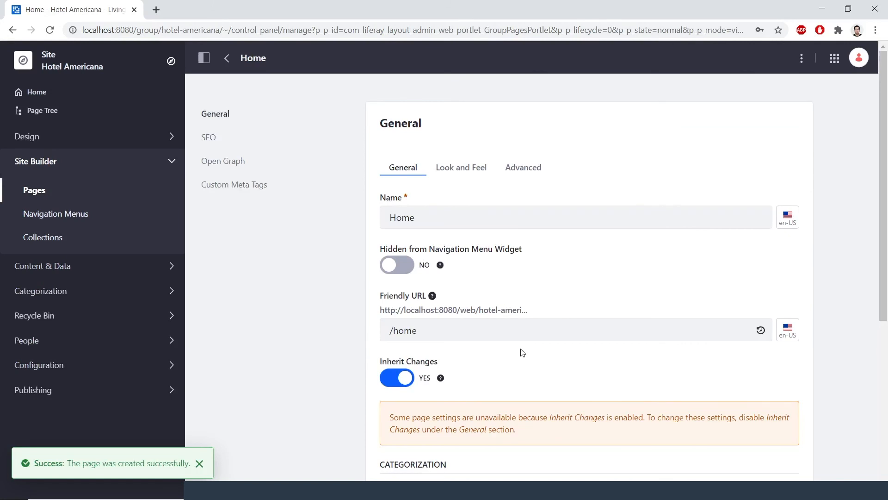
scroll(523, 353, "down", 6)
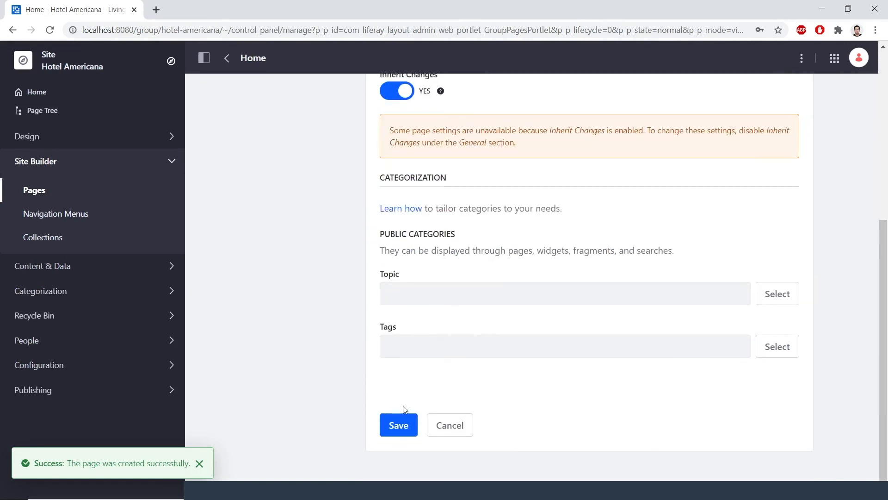
left_click(400, 425)
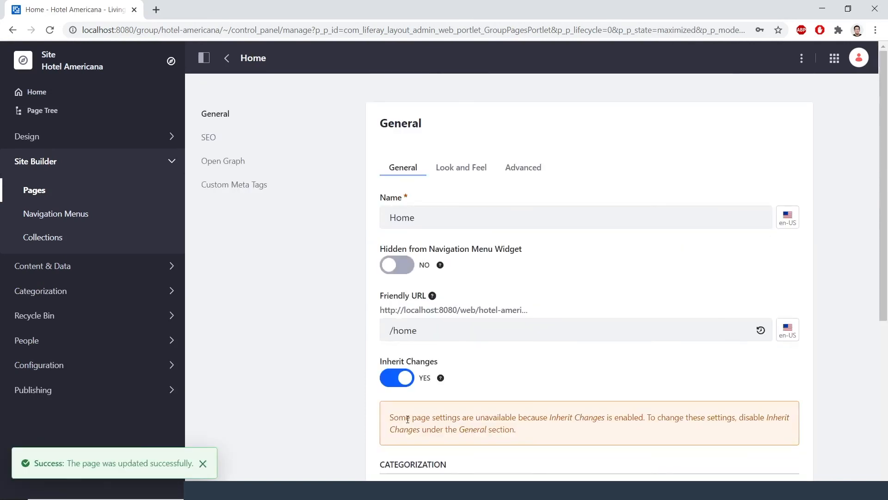
View the new Home page with its Livingstone Hotels & Resorts banner
left_click(36, 95)
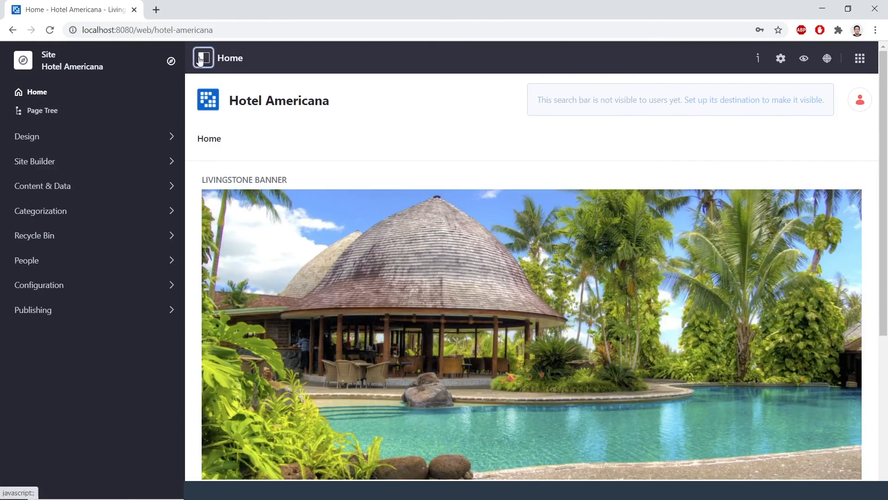
left_click(200, 60)
scroll(345, 148, "down", 1)
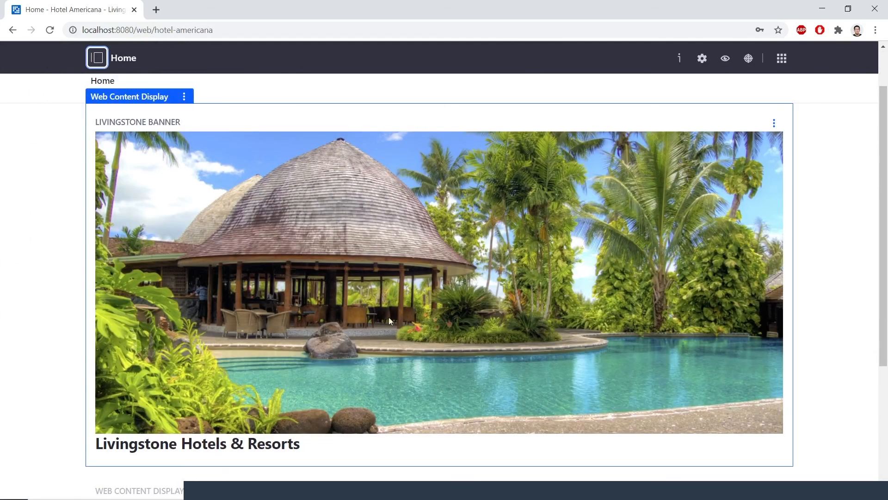